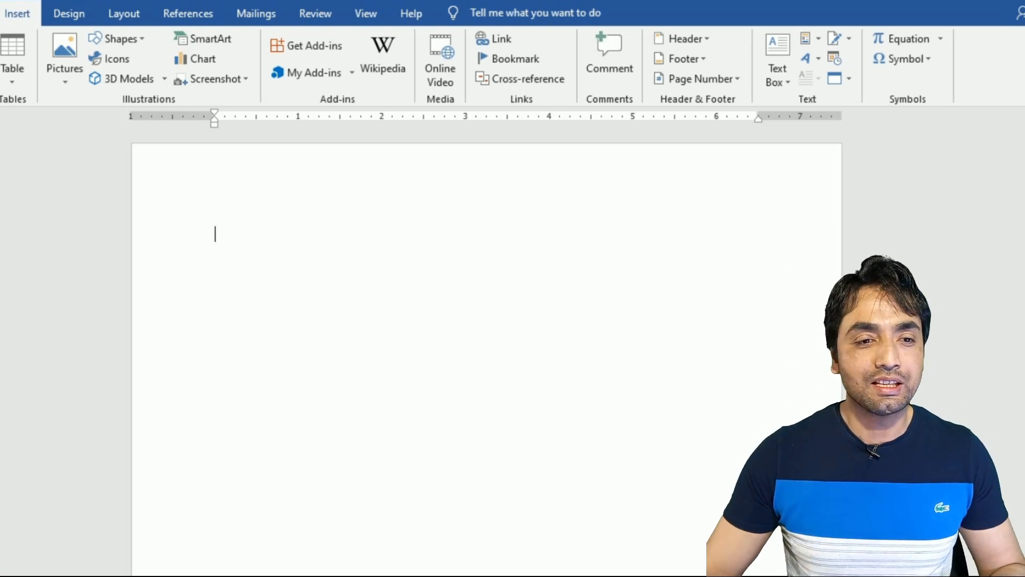
# Insert the Banded cover page, set its document title to RICH DAD POOR DAD, and check the fields at the bottom of the cover
pyautogui.click(79, 38)
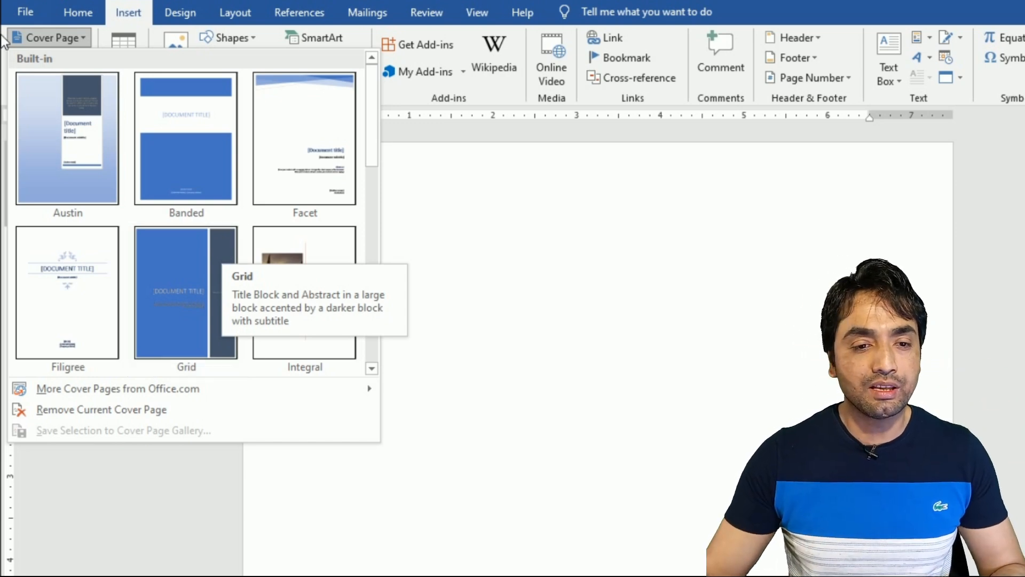
pyautogui.click(196, 135)
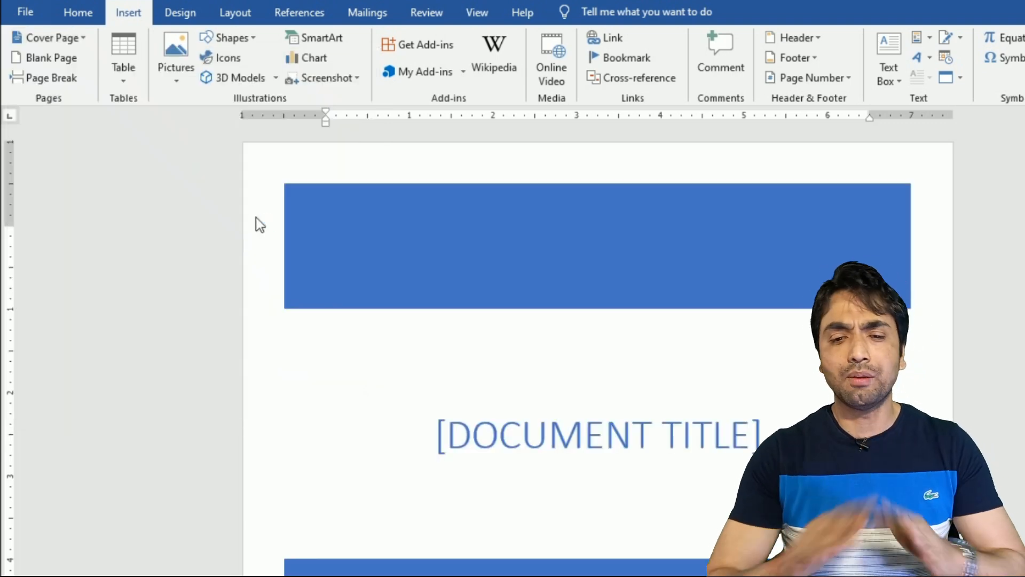
pyautogui.click(494, 416)
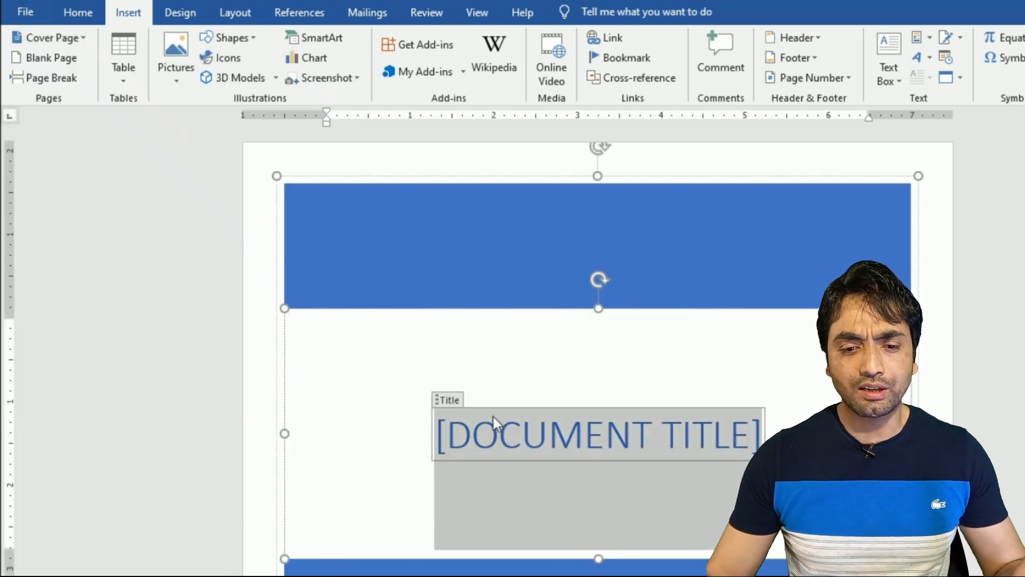
pyautogui.write('R')
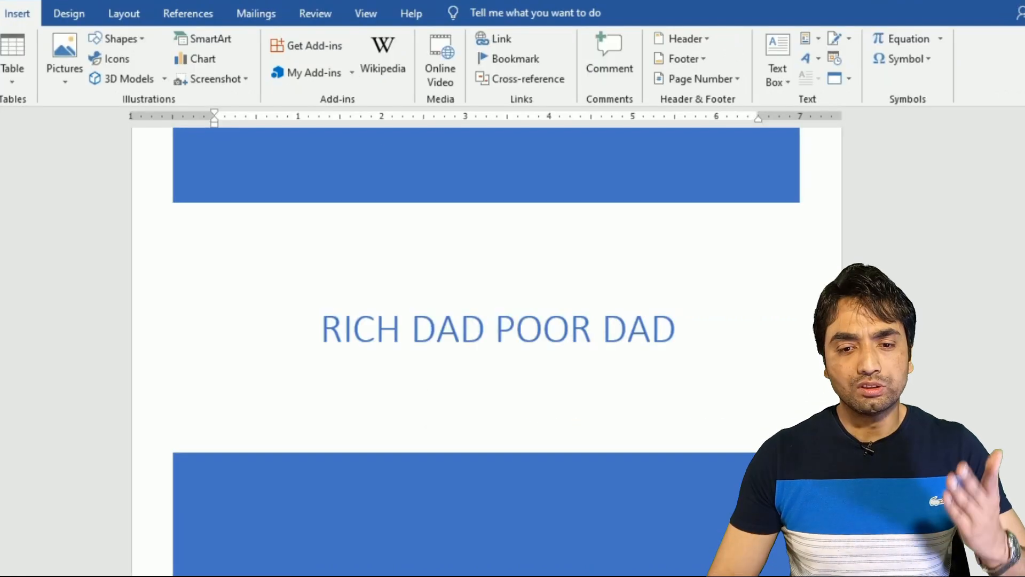
pyautogui.scroll(-5, 481, 373)
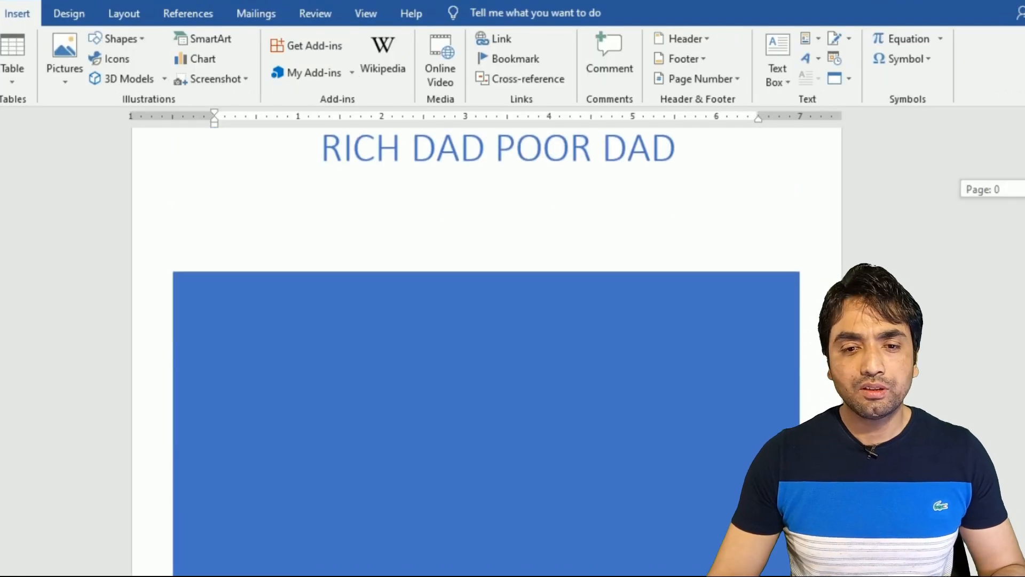
pyautogui.scroll(-6, 486, 320)
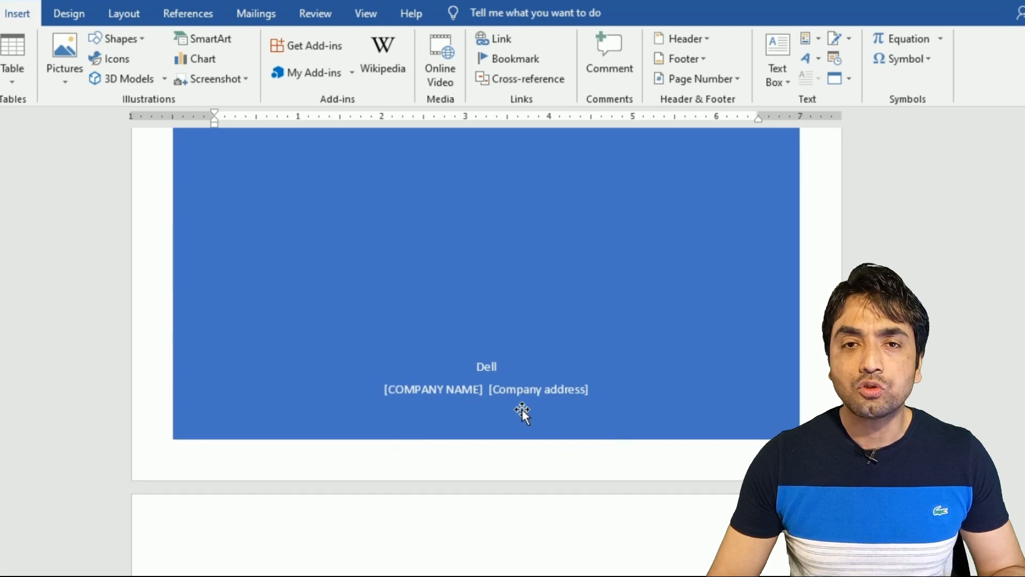
pyautogui.scroll(8, 486, 321)
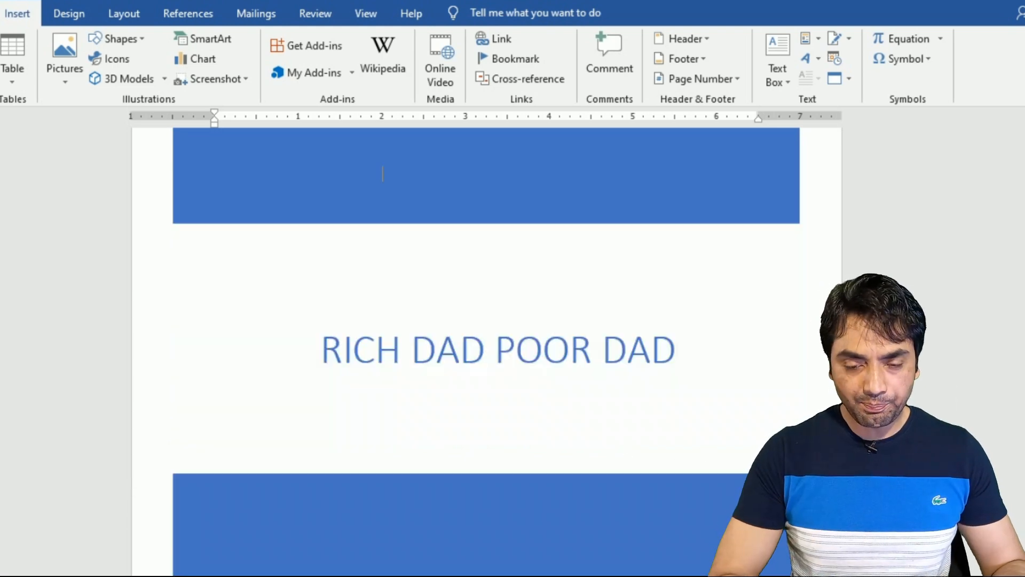
pyautogui.hotkey('ctrl', 'p')
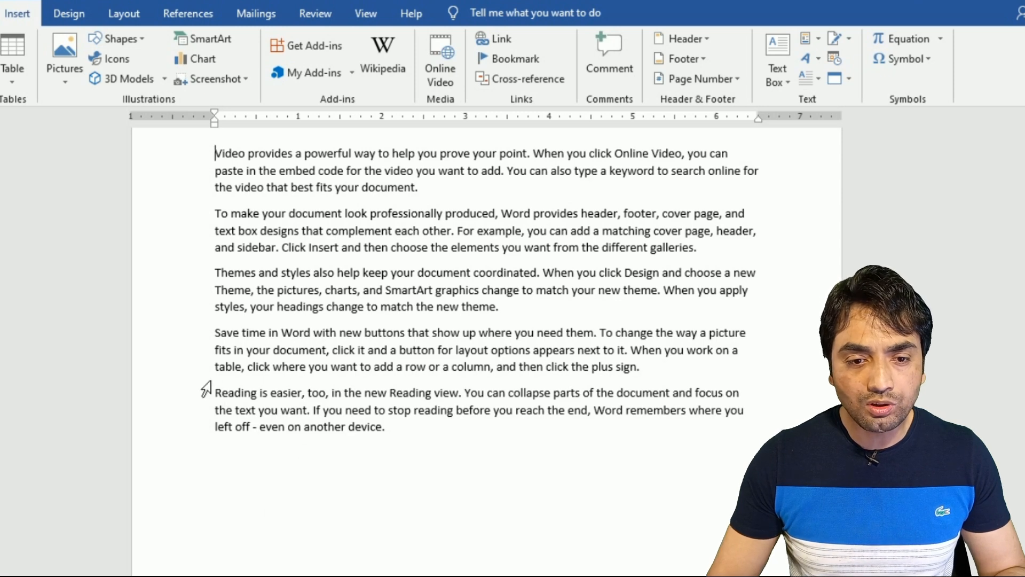
# Insert a blank page immediately before the paragraph beginning "Themes and styles"
pyautogui.click(218, 273)
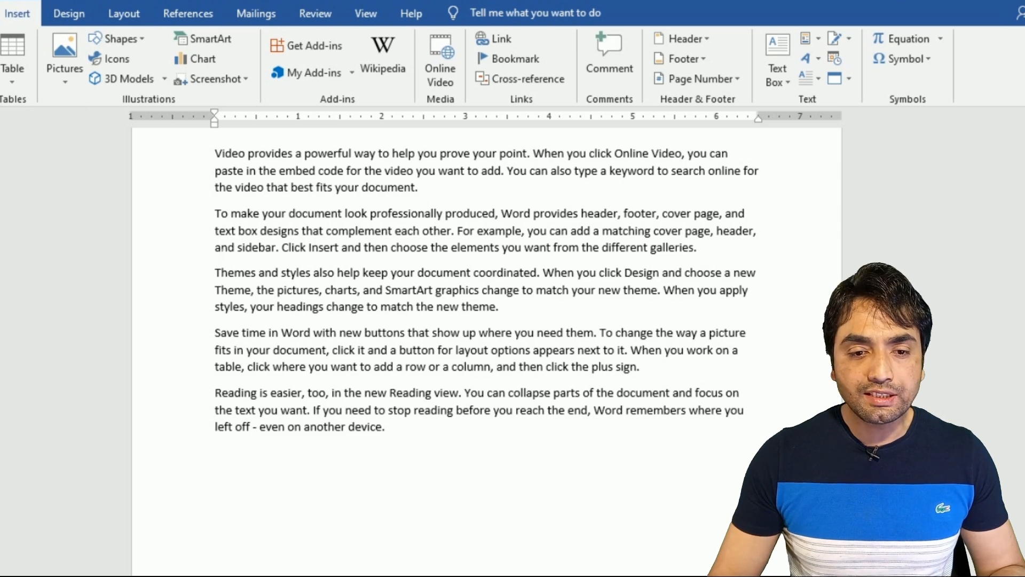
pyautogui.moveTo(207, 233); pyautogui.dragTo(209, 194)
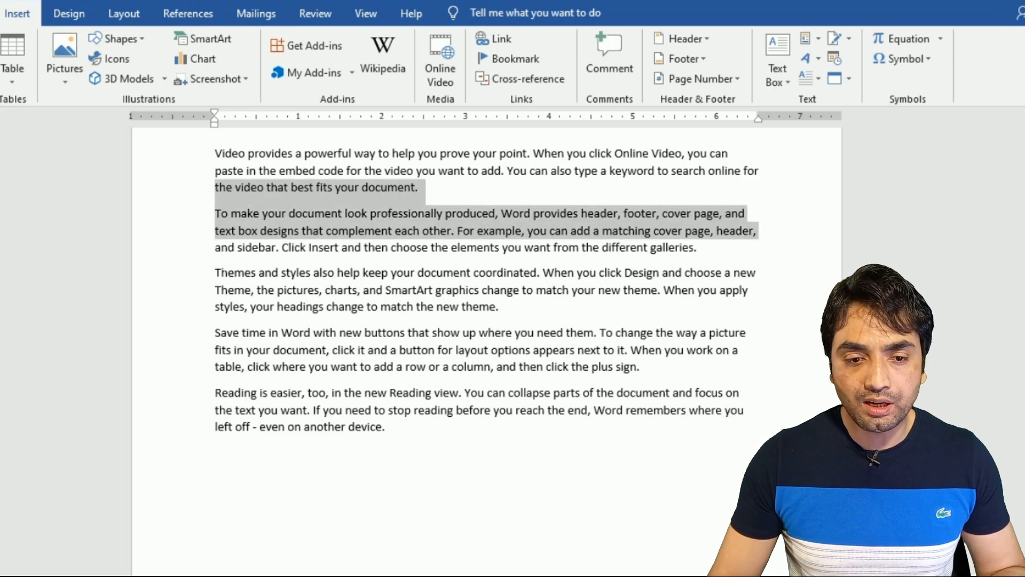
pyautogui.click(216, 273)
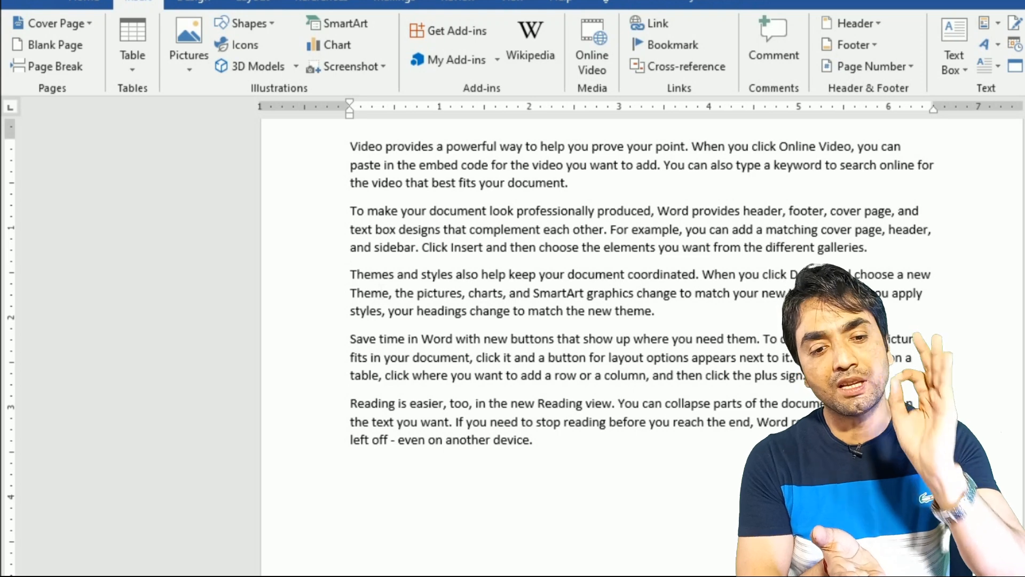
pyautogui.click(37, 49)
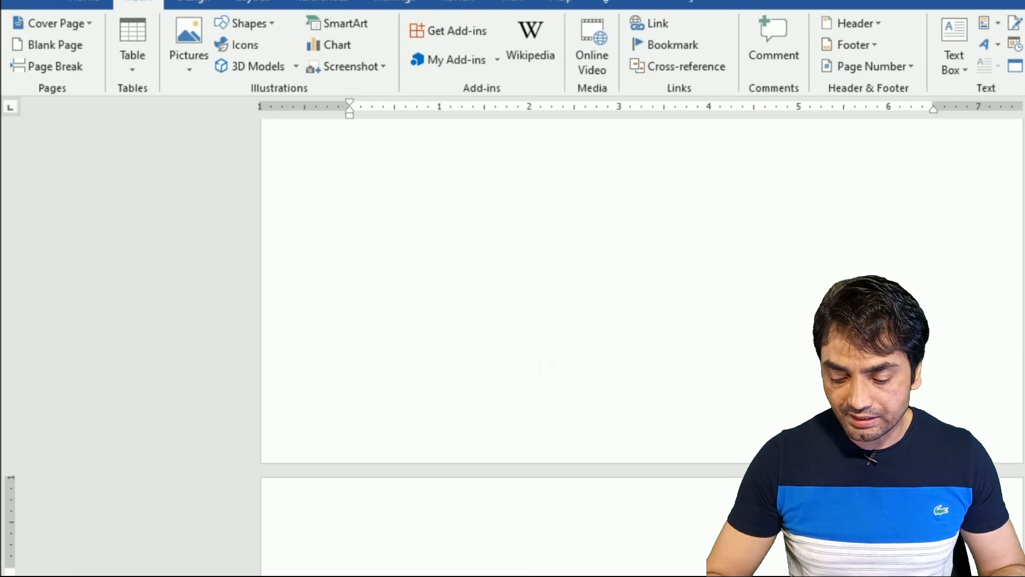
# Examine the inserted blank page and the text on the pages before and after it
pyautogui.press('pageup')
pyautogui.press('pageup')
pyautogui.press('pageup')
pyautogui.press('pageup')
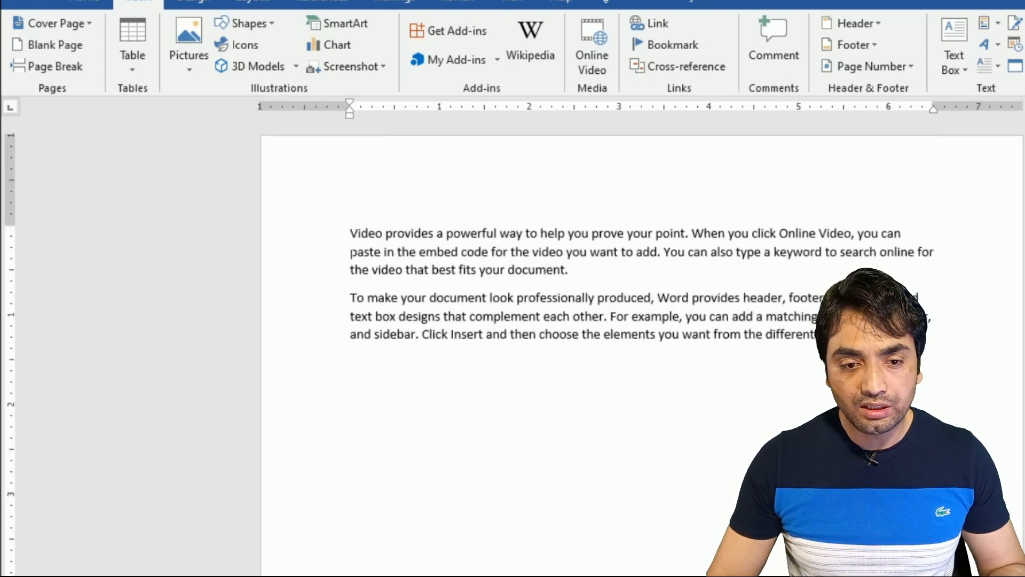
pyautogui.moveTo(351, 236); pyautogui.dragTo(572, 348)
pyautogui.click(551, 408)
pyautogui.hotkey('ctrl', 'Return')
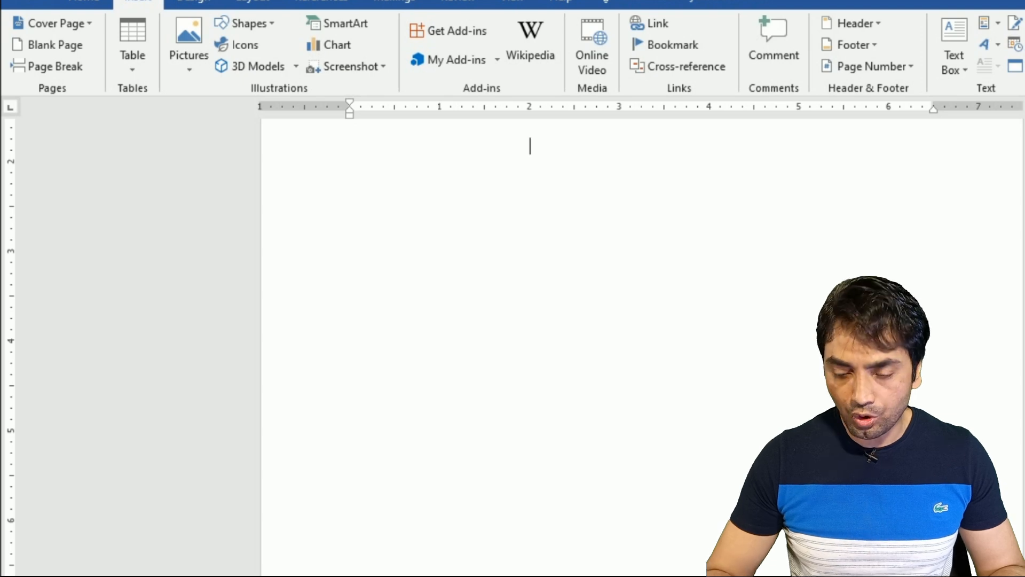
pyautogui.scroll(10, 641, 347)
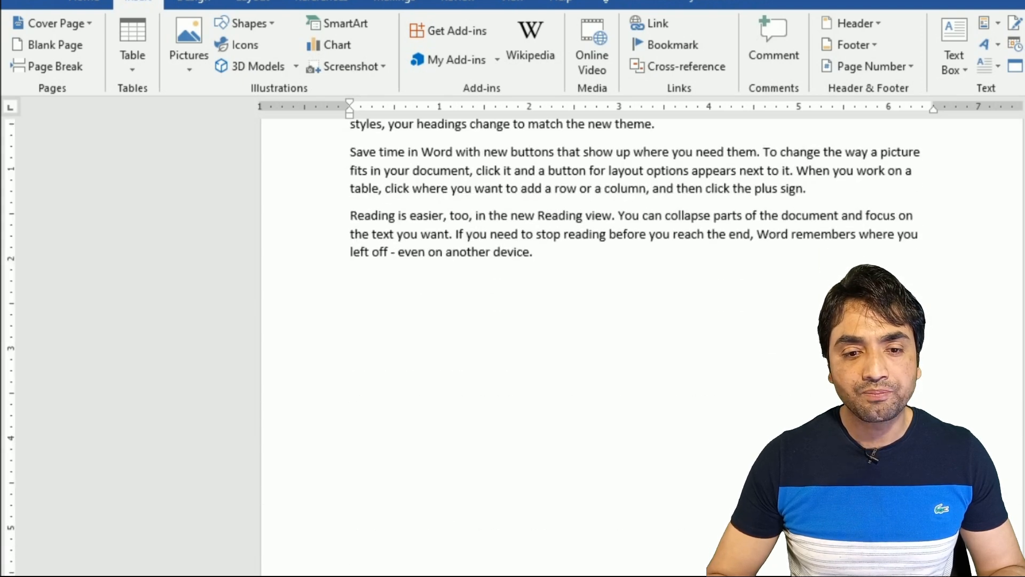
pyautogui.scroll(5, 530, 128)
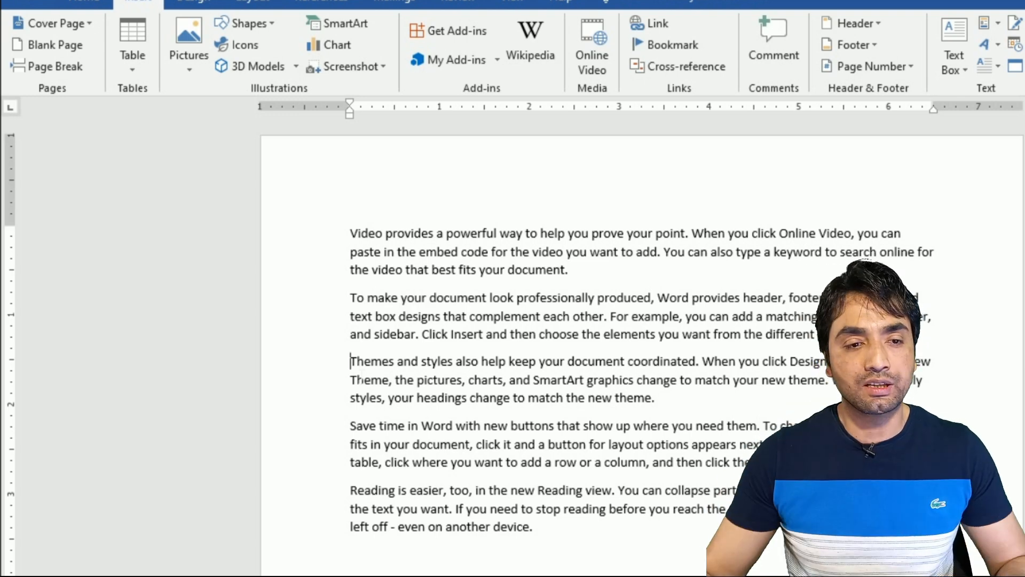
# Insert a page break before the "Themes and styles" paragraph and check the text on both sides of the break
pyautogui.click(25, 67)
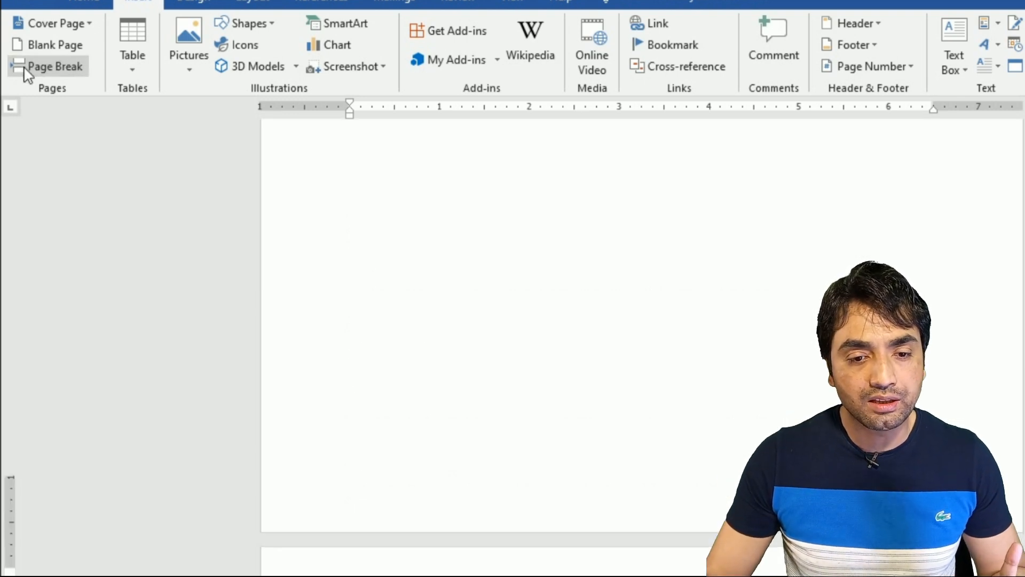
pyautogui.scroll(10, 277, 267)
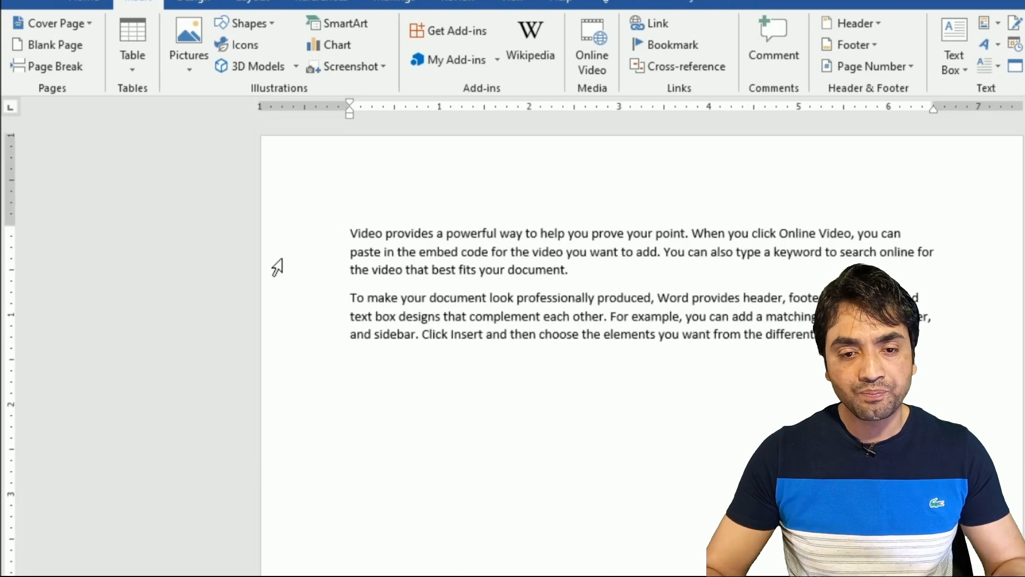
pyautogui.hotkey('ctrl', 'pagedown')
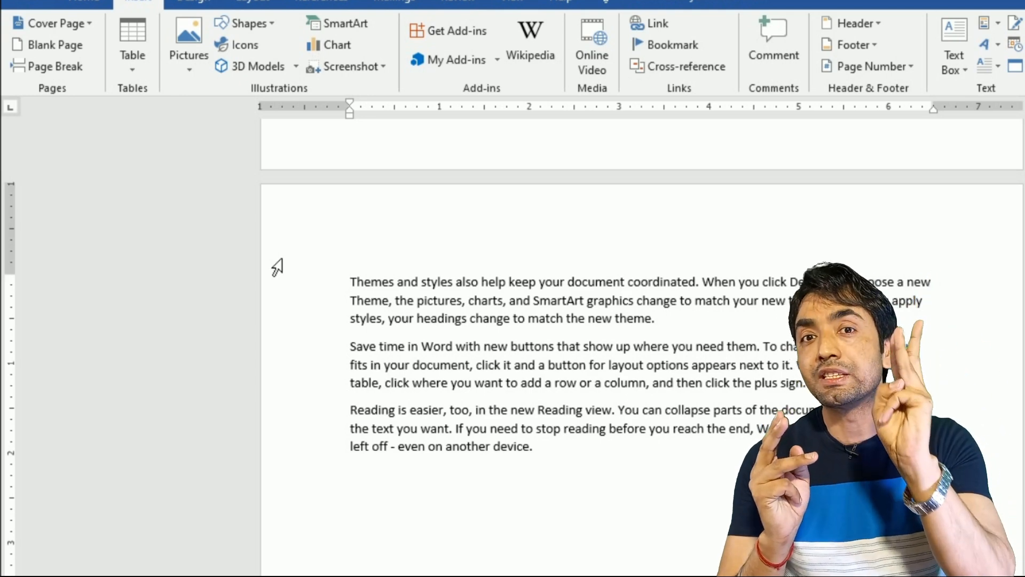
pyautogui.hotkey('ctrl', 'Return')
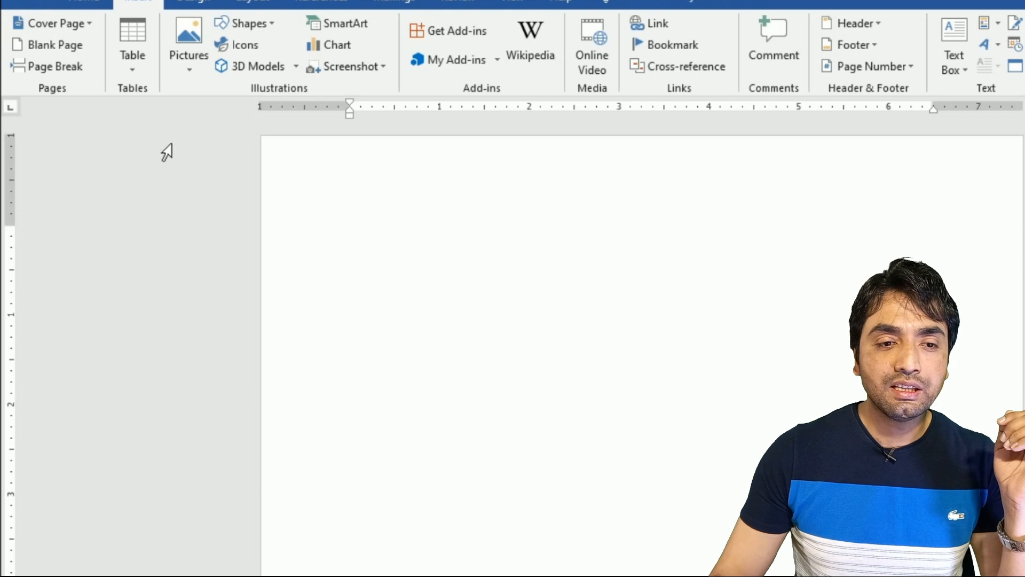
# Insert a table with three columns and four rows using the size grid, and undo the insertion
pyautogui.click(137, 68)
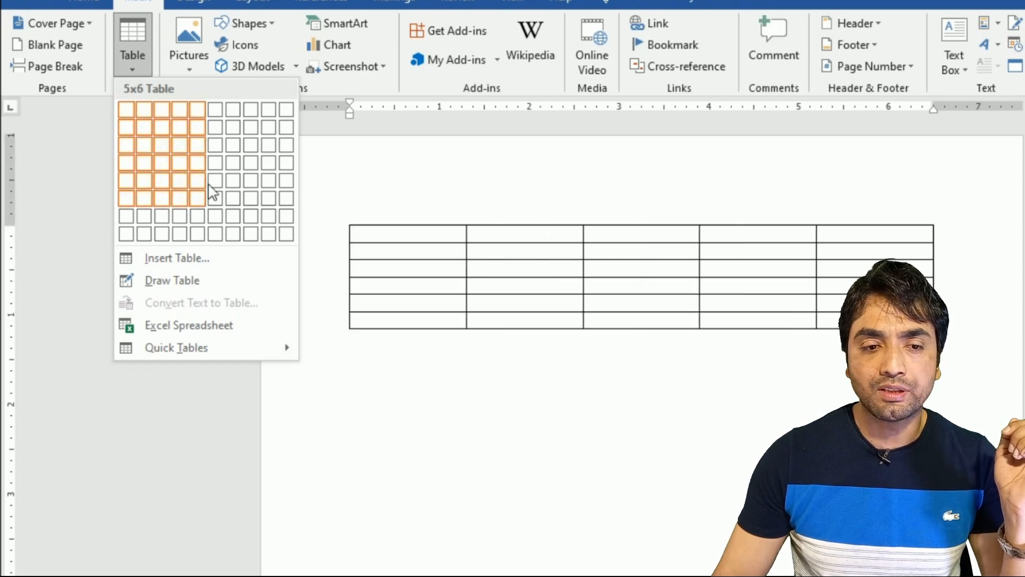
pyautogui.click(166, 171)
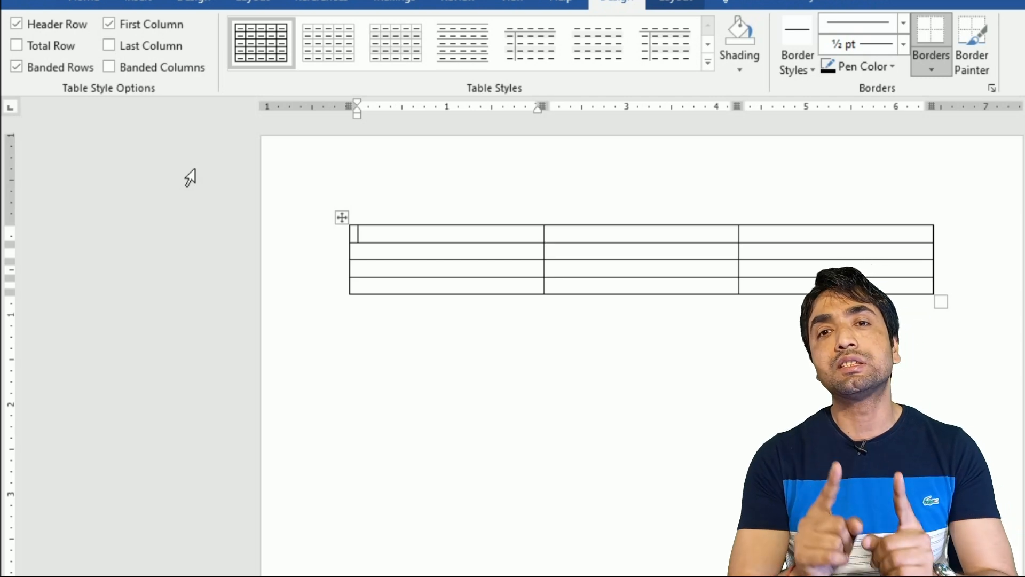
pyautogui.hotkey('ctrl', 'z')
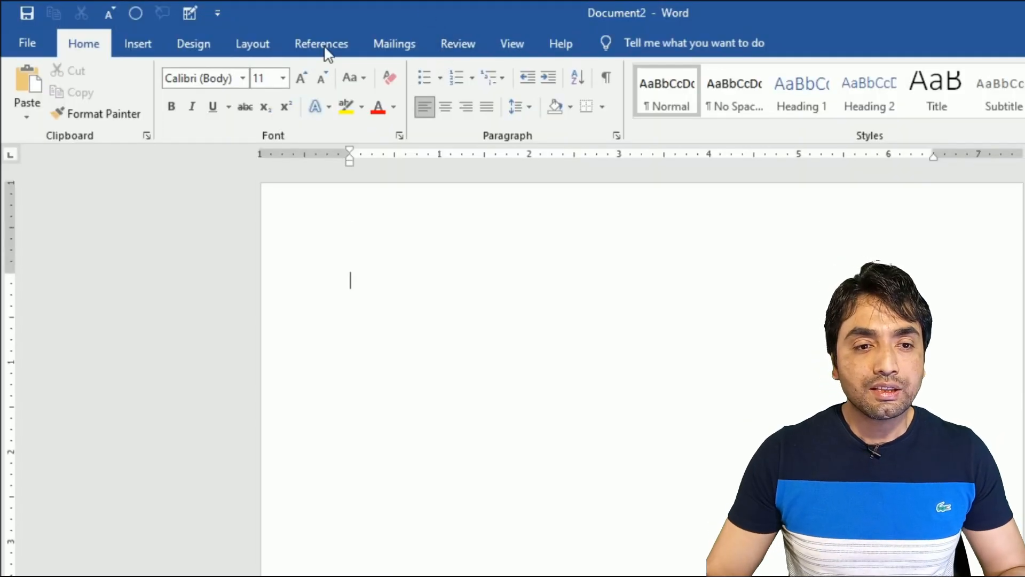
# Insert a table with four columns and four rows using the size grid, and view its layout and design options
pyautogui.click(150, 43)
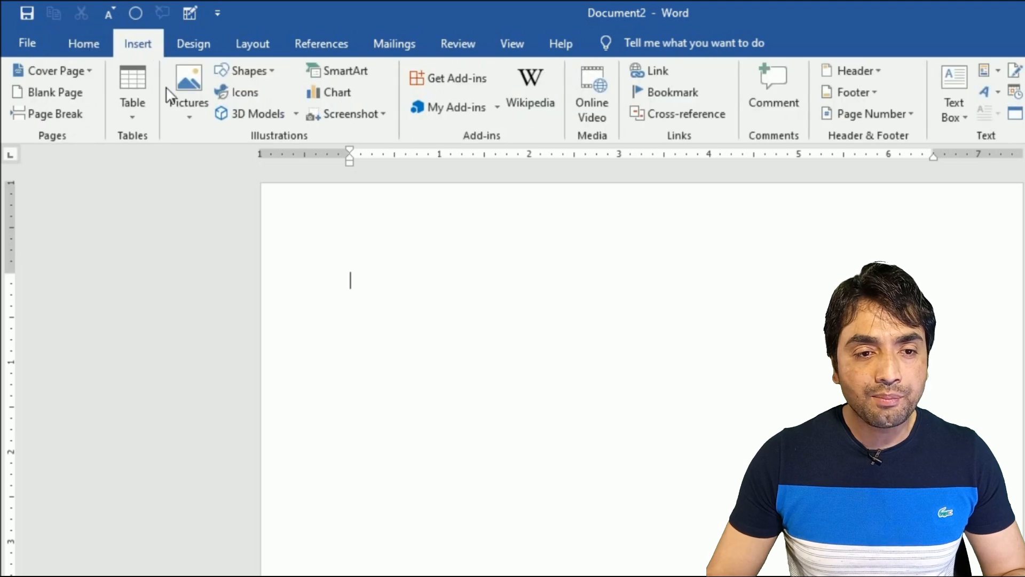
pyautogui.click(137, 114)
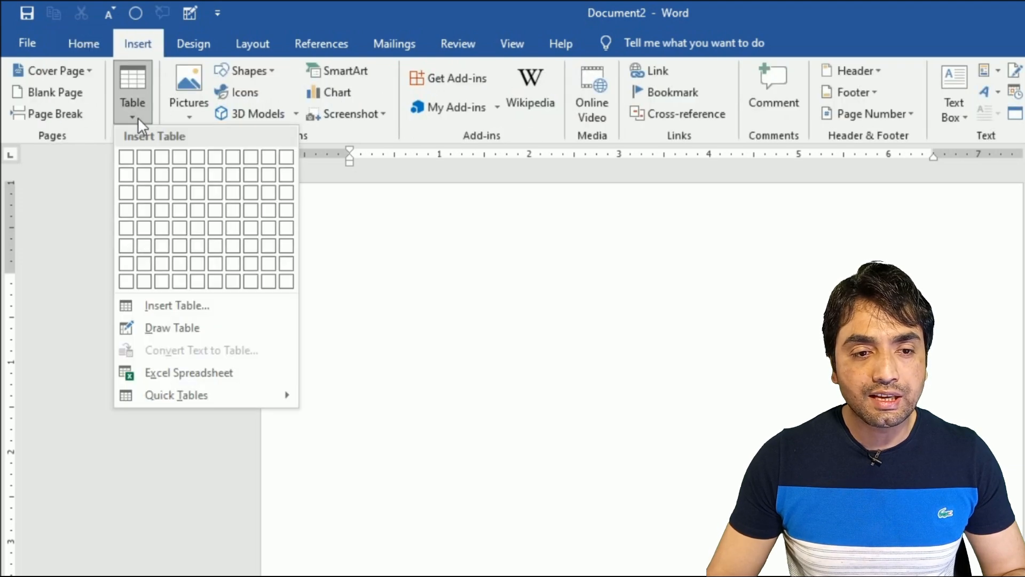
pyautogui.click(179, 215)
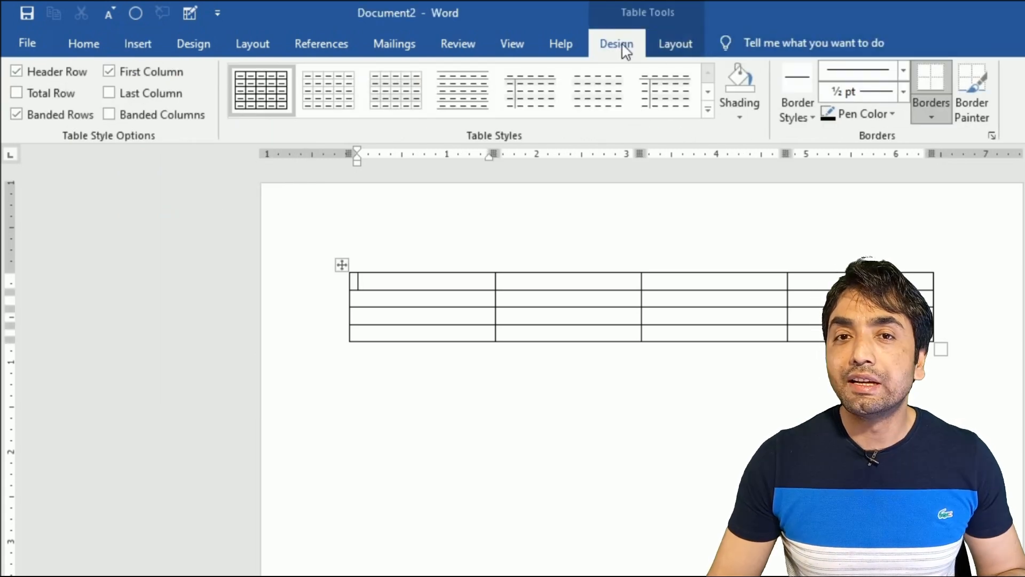
pyautogui.click(659, 45)
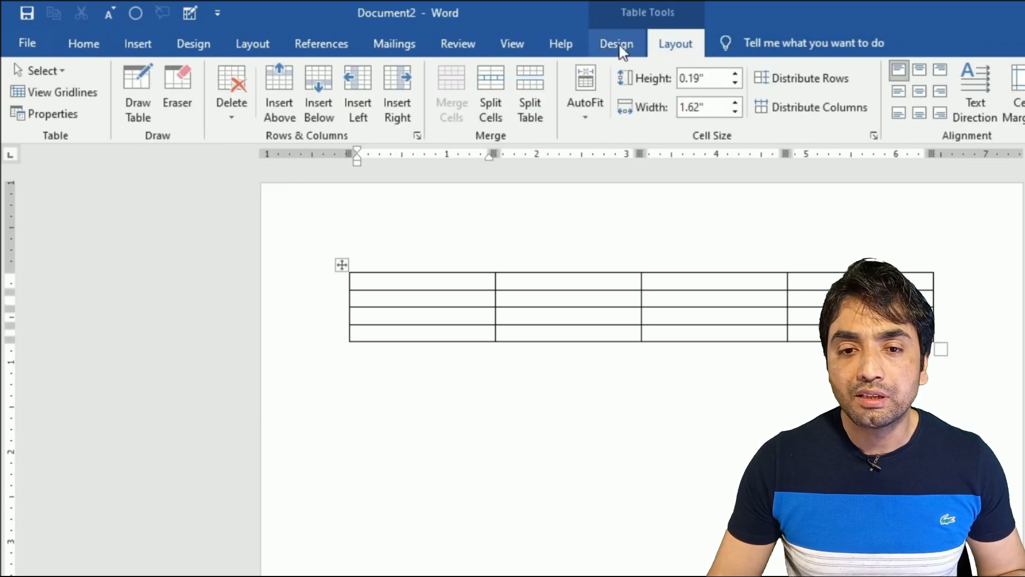
pyautogui.click(620, 47)
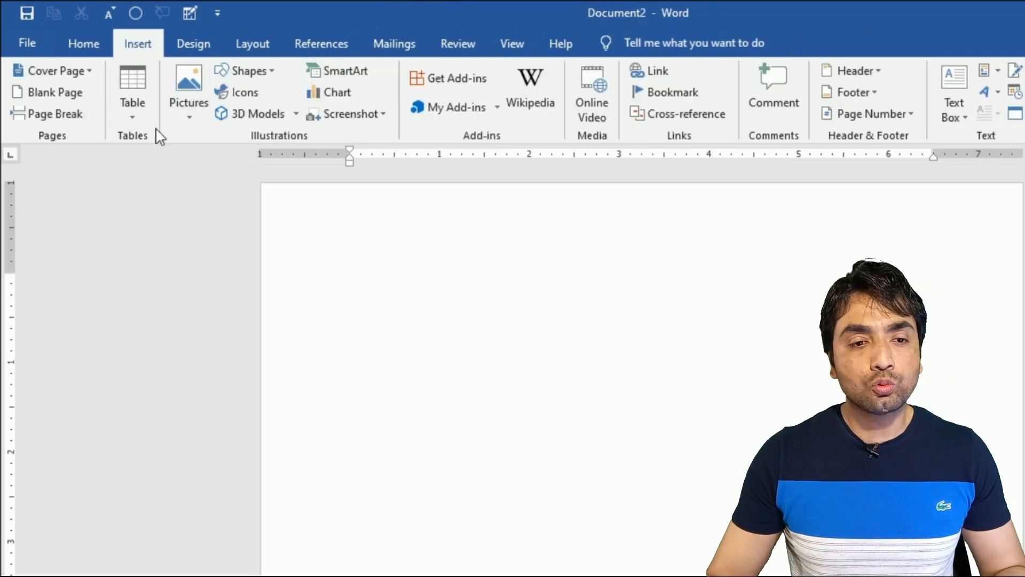
# Insert a table by specifying its dimensions numerically, with the number of columns set to 4
pyautogui.click(133, 116)
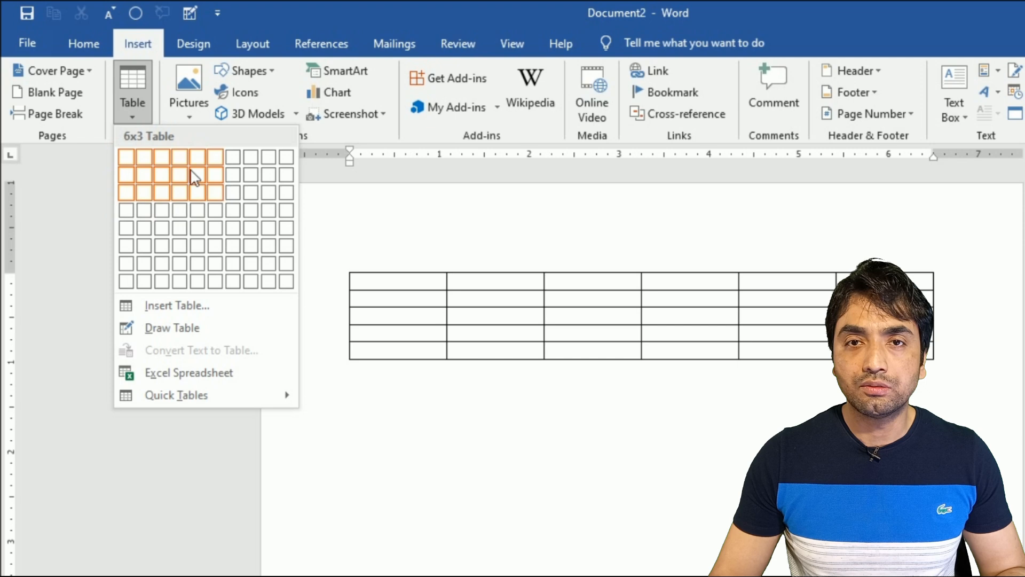
pyautogui.click(173, 312)
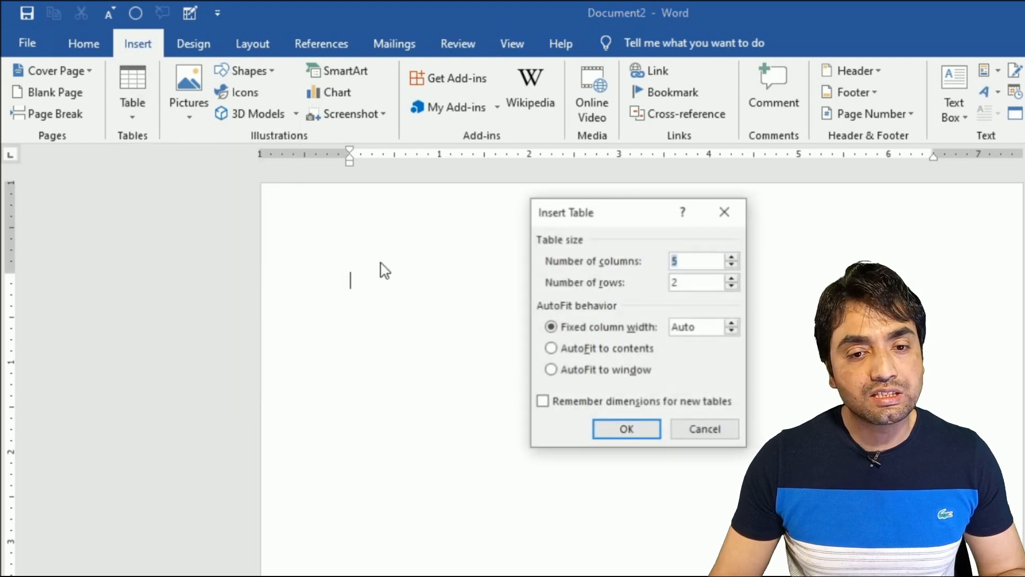
pyautogui.moveTo(600, 209); pyautogui.dragTo(303, 164)
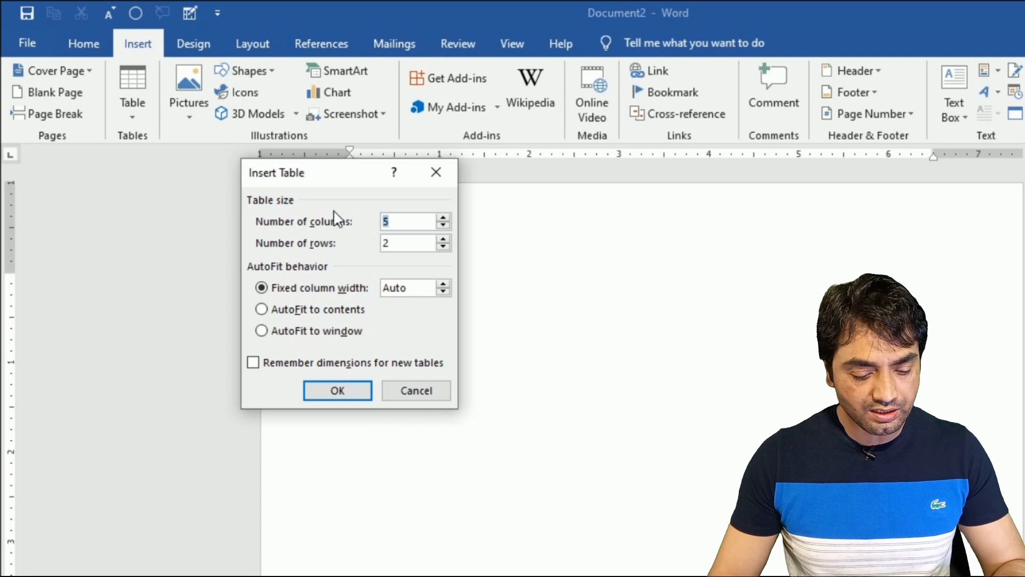
pyautogui.write('4')
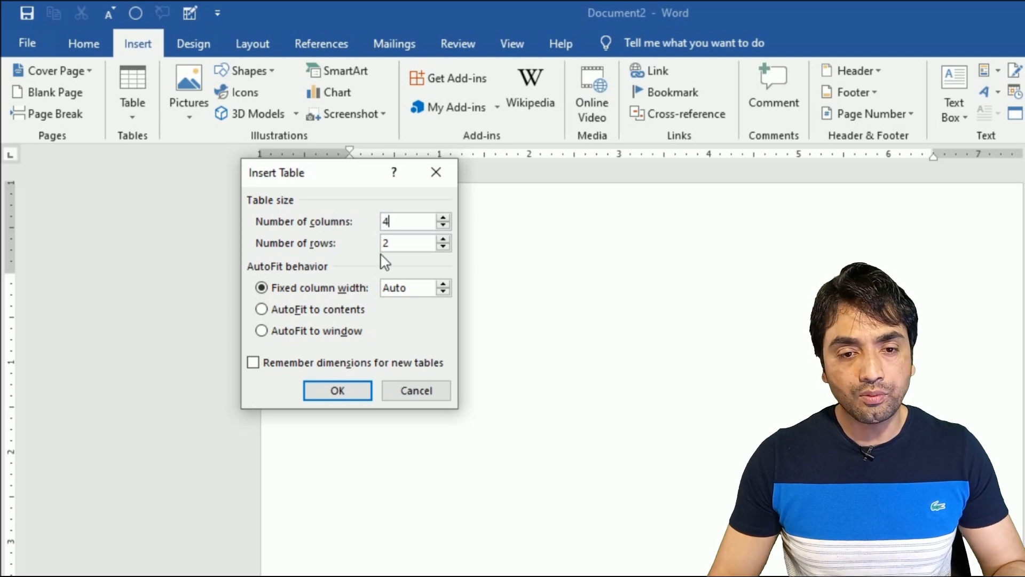
pyautogui.click(347, 392)
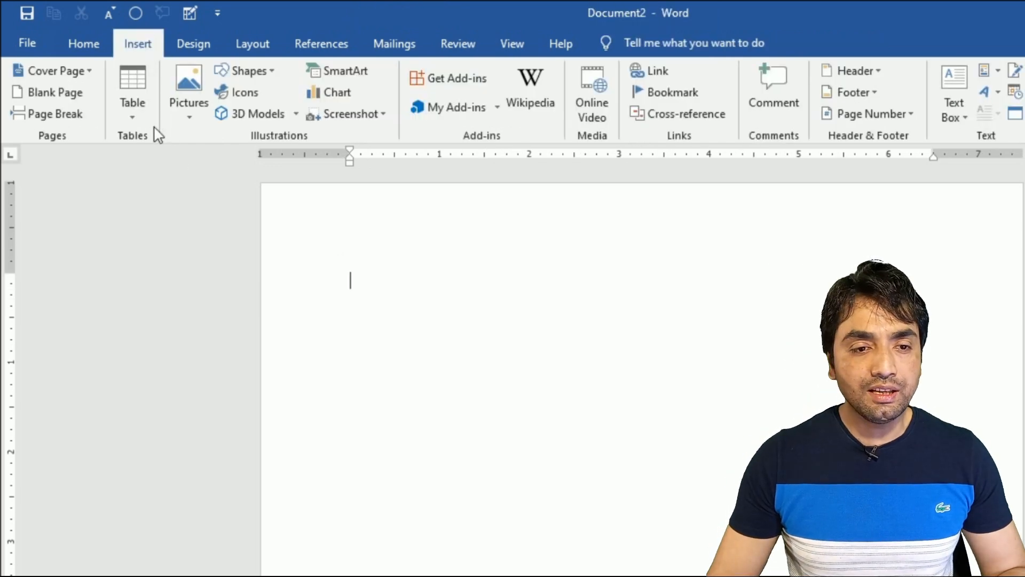
# Draw a table frame about 4.83" wide and 1.28" high by hand on the blank page
pyautogui.click(136, 119)
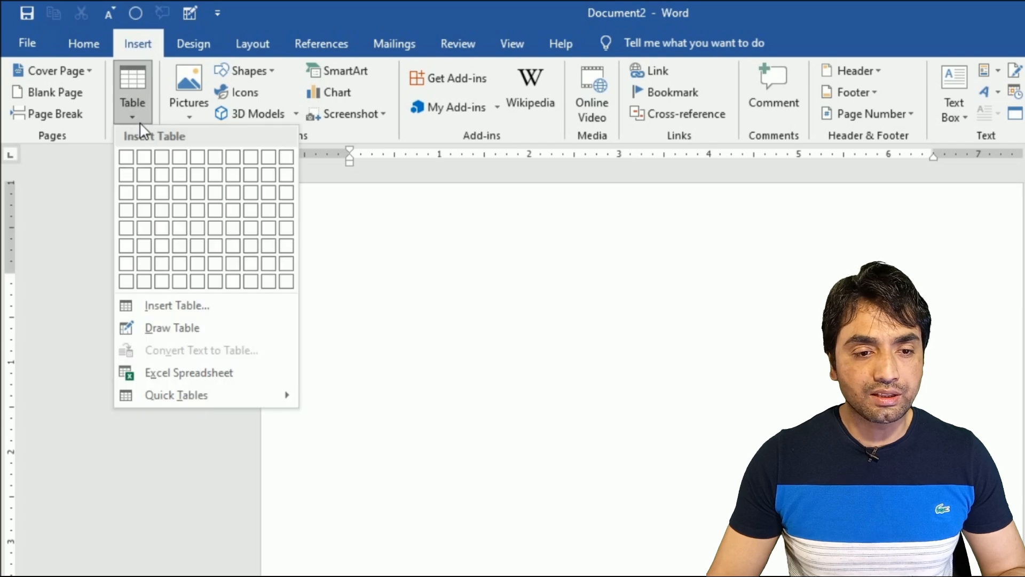
pyautogui.click(195, 336)
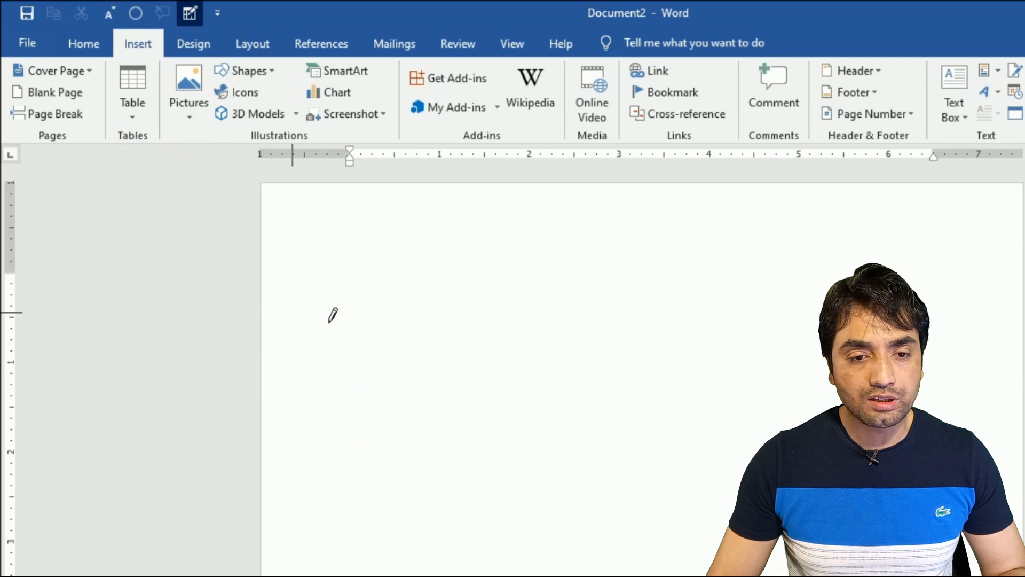
pyautogui.moveTo(378, 311)
pyautogui.mouseDown()
pyautogui.moveTo(695, 399)
pyautogui.moveTo(804, 408)
pyautogui.moveTo(788, 411)
pyautogui.mouseUp()
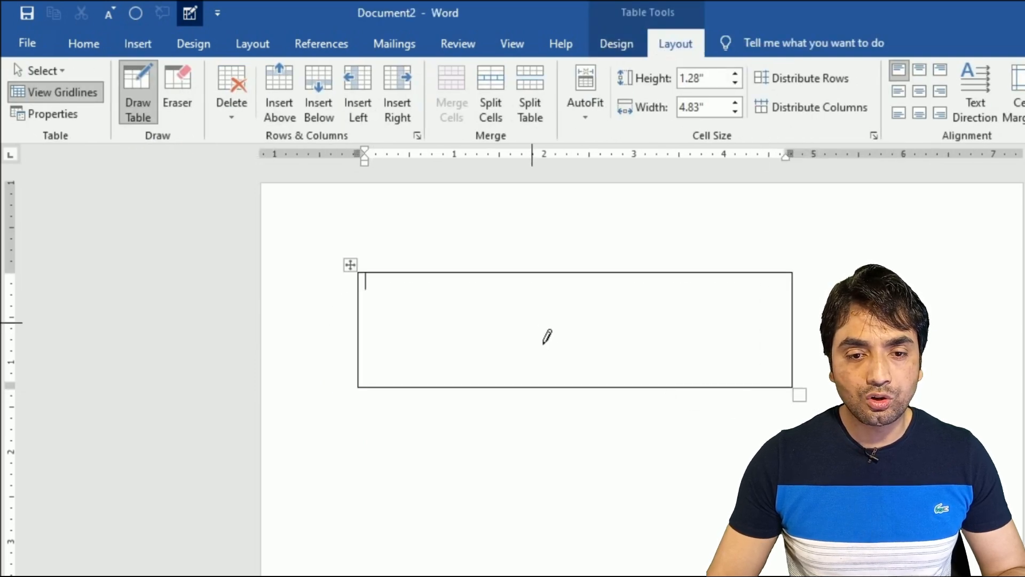
# Divide the drawn table into three columns and three rows with two vertical and two horizontal lines
pyautogui.moveTo(517, 293); pyautogui.dragTo(517, 385)
pyautogui.moveTo(646, 297); pyautogui.dragTo(645, 389)
pyautogui.moveTo(374, 321); pyautogui.dragTo(803, 326)
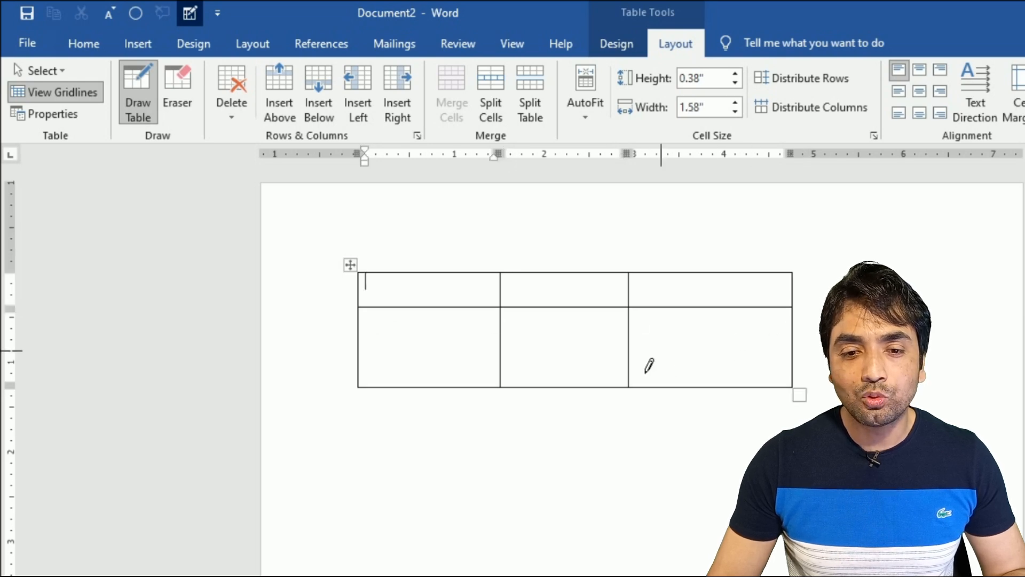
pyautogui.moveTo(368, 362); pyautogui.dragTo(796, 366)
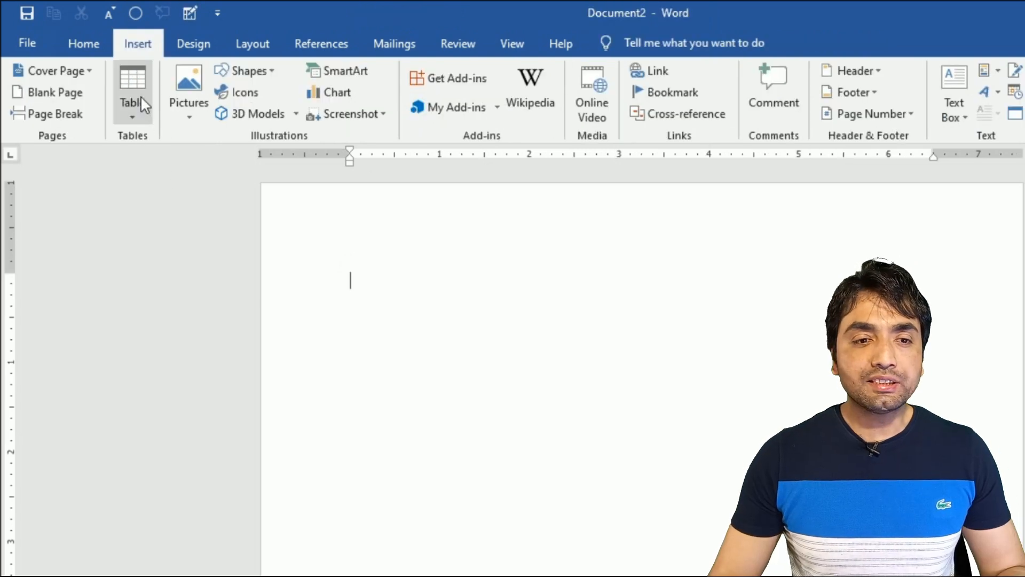
# Insert a table with three columns and four rows, and enter the column headings NAME, ADDRESS and REMARKS
pyautogui.click(135, 96)
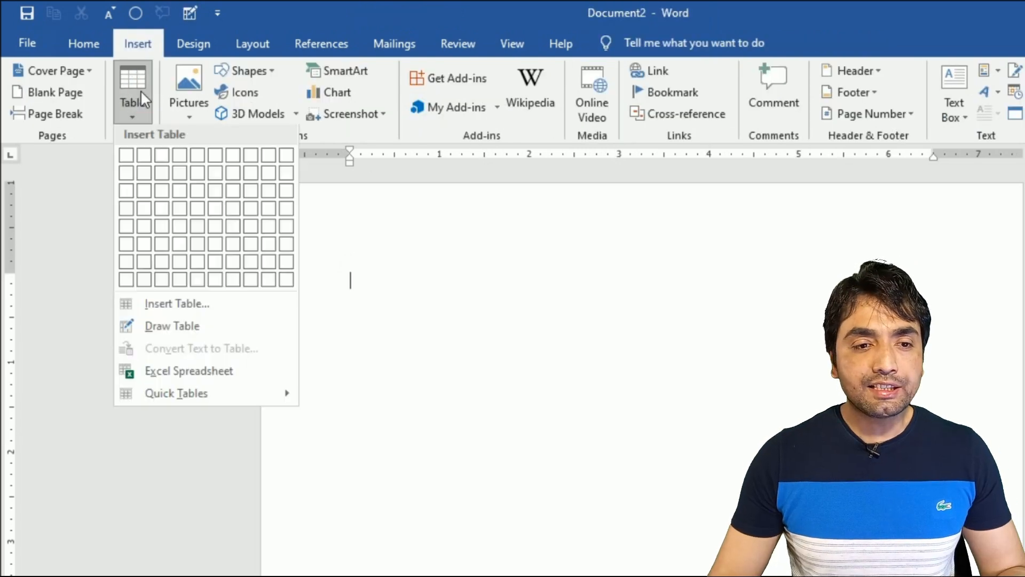
pyautogui.click(165, 210)
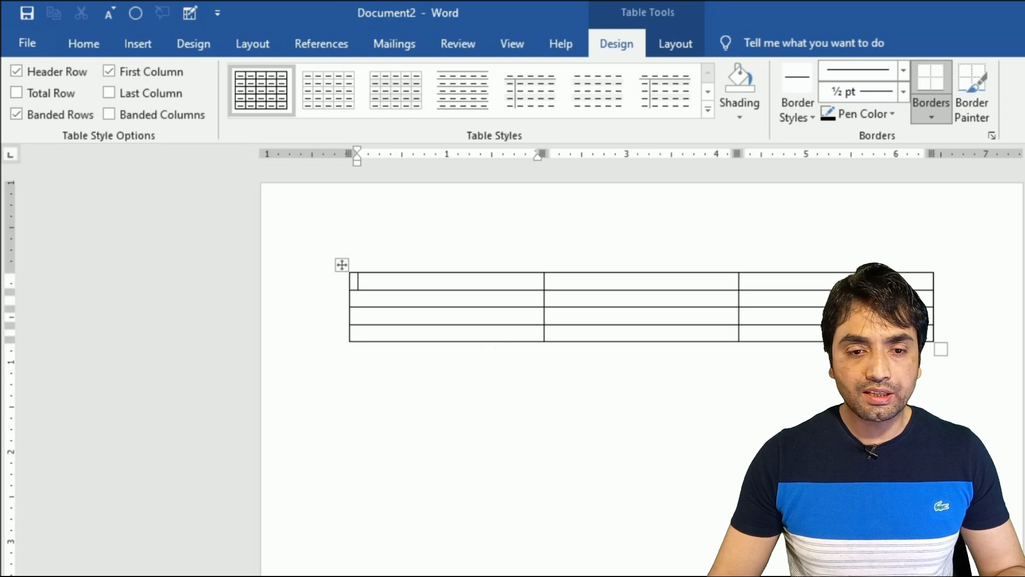
pyautogui.write('NAME')
pyautogui.press('Tab')
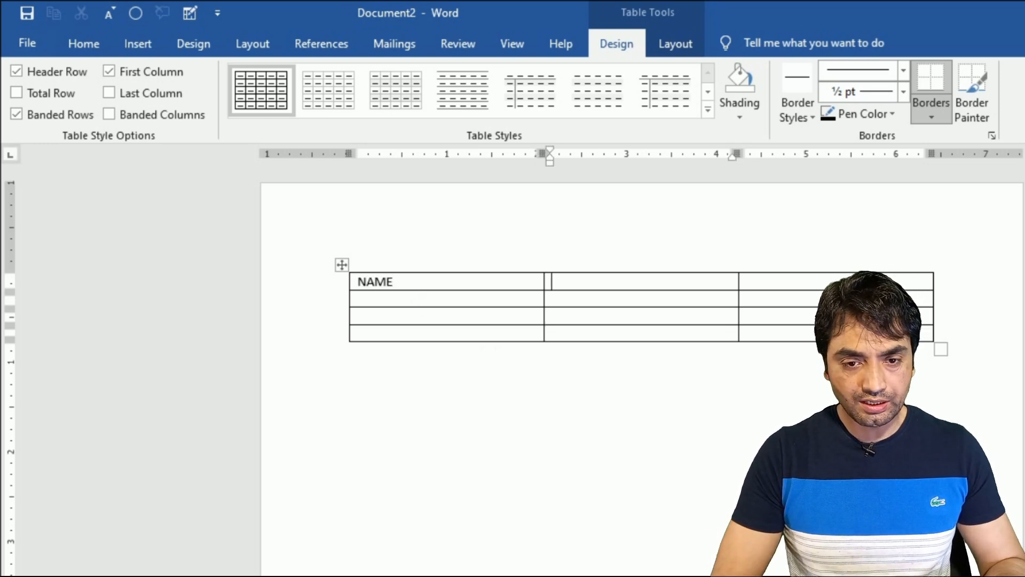
pyautogui.write('ADDRESS')
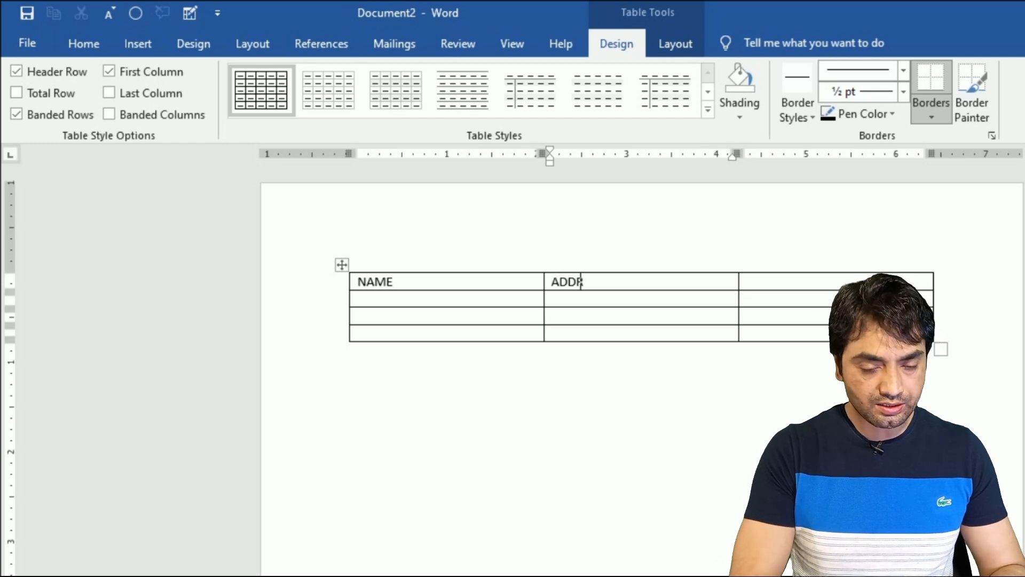
pyautogui.press('Tab')
pyautogui.write('REMAR')
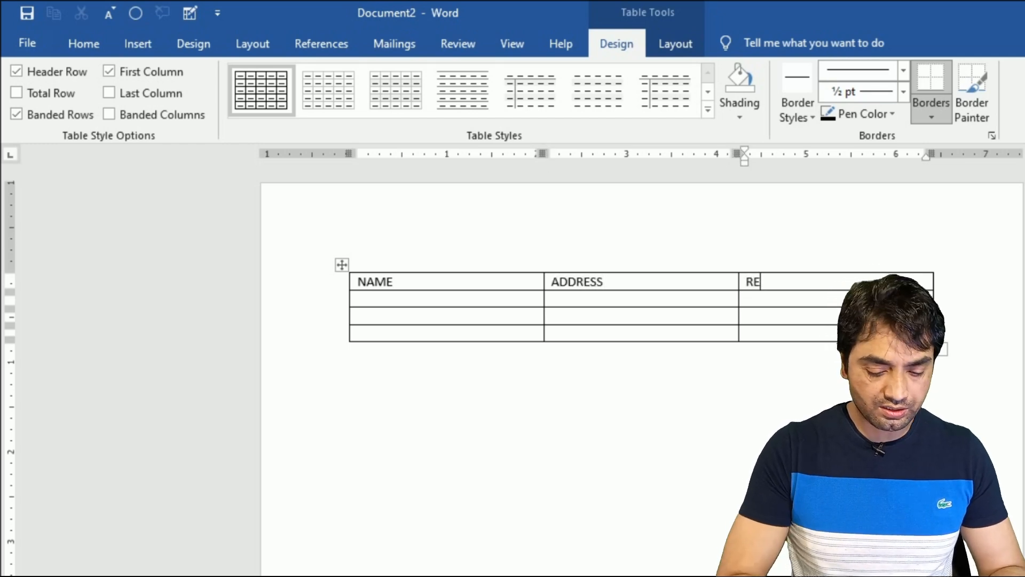
pyautogui.press('Tab')
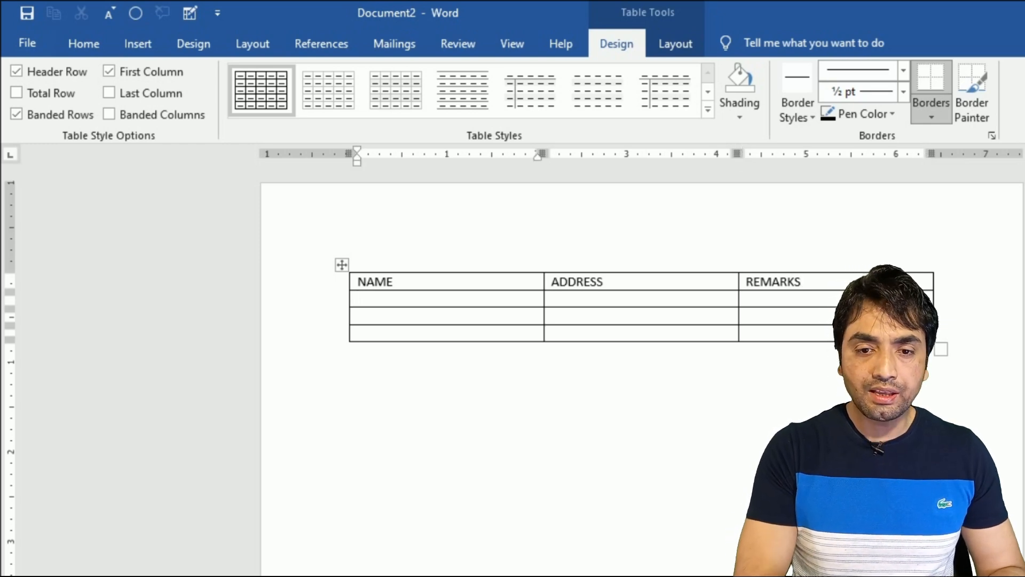
# Fill the second table row with A, B, C and the third row with D, F, G
pyautogui.write('A')
pyautogui.press('Tab')
pyautogui.write('B')
pyautogui.press('Tab')
pyautogui.write('C')
pyautogui.press('Tab')
pyautogui.write('D')
pyautogui.press('Tab')
pyautogui.write('F')
pyautogui.press('Tab')
pyautogui.write('G')
pyautogui.press('Tab')
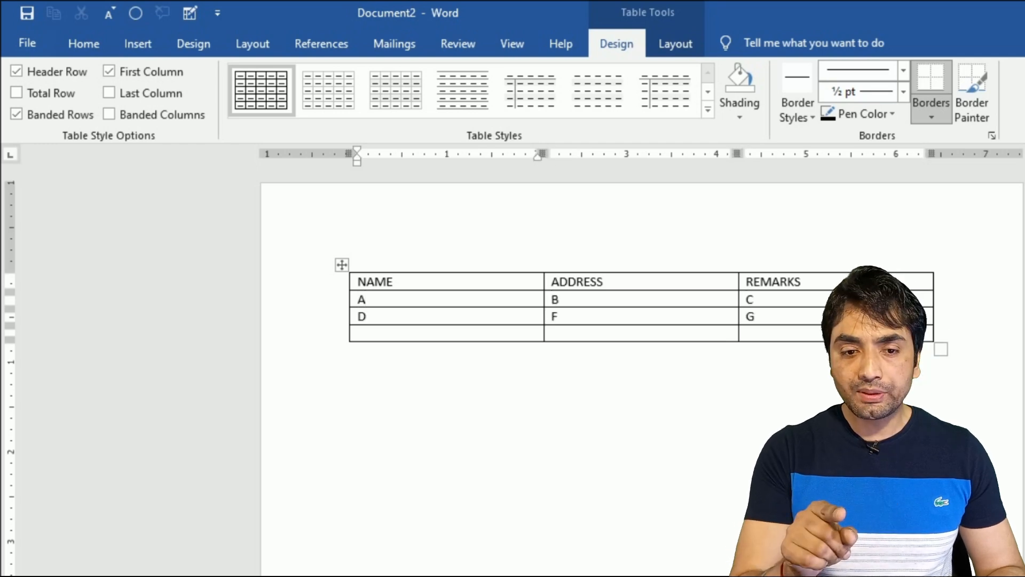
# Fill the fourth row with F, F, H, and append further rows of filler letters starting with GG, F, GF
pyautogui.write('F')
pyautogui.press('Tab')
pyautogui.write('F')
pyautogui.press('Tab')
pyautogui.write('H')
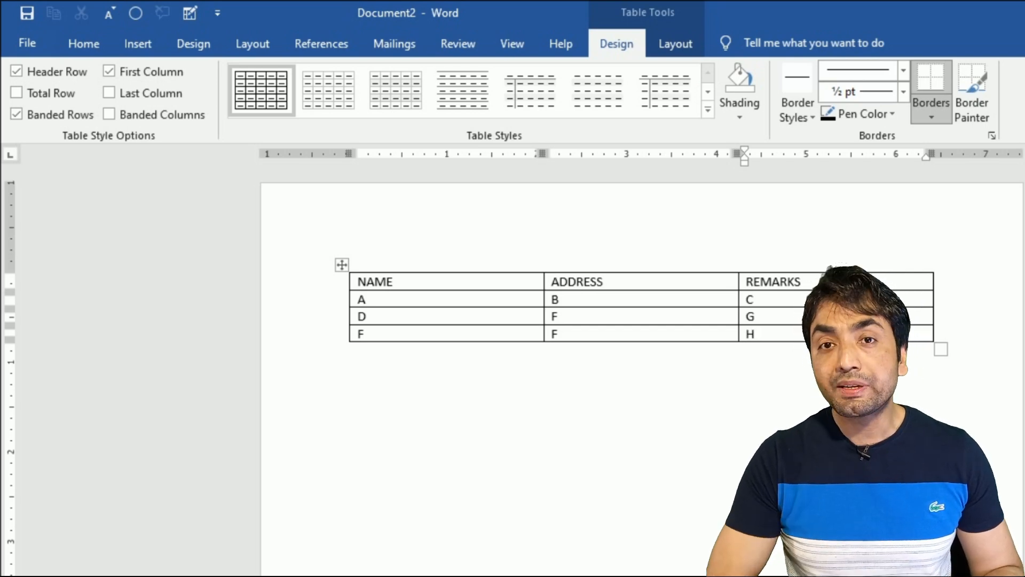
pyautogui.press('Tab')
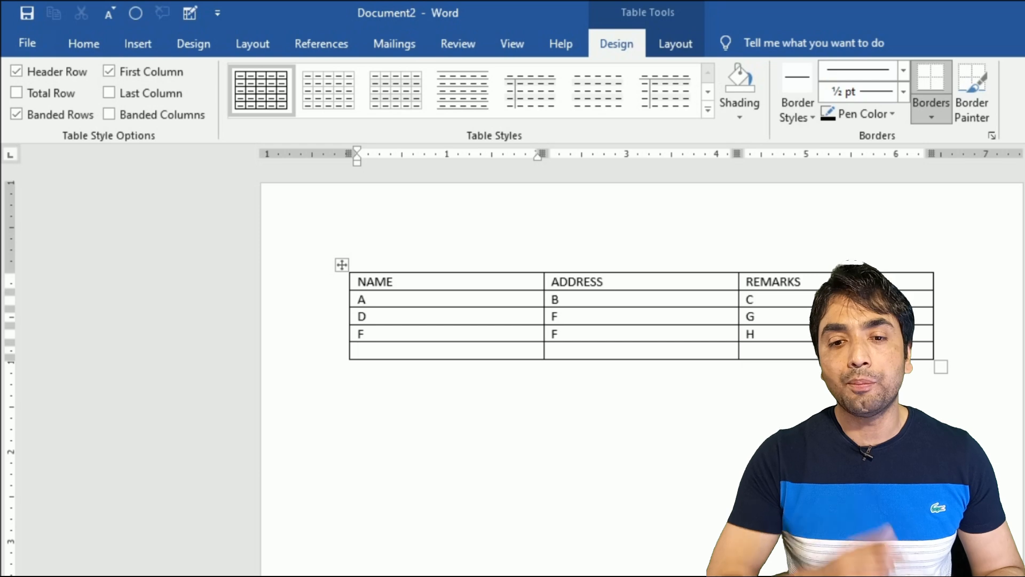
pyautogui.write('GG\tF\tGF\tG\tG\tGF\tG\tFG\tF\t\tGF\tG\tFG\tF')
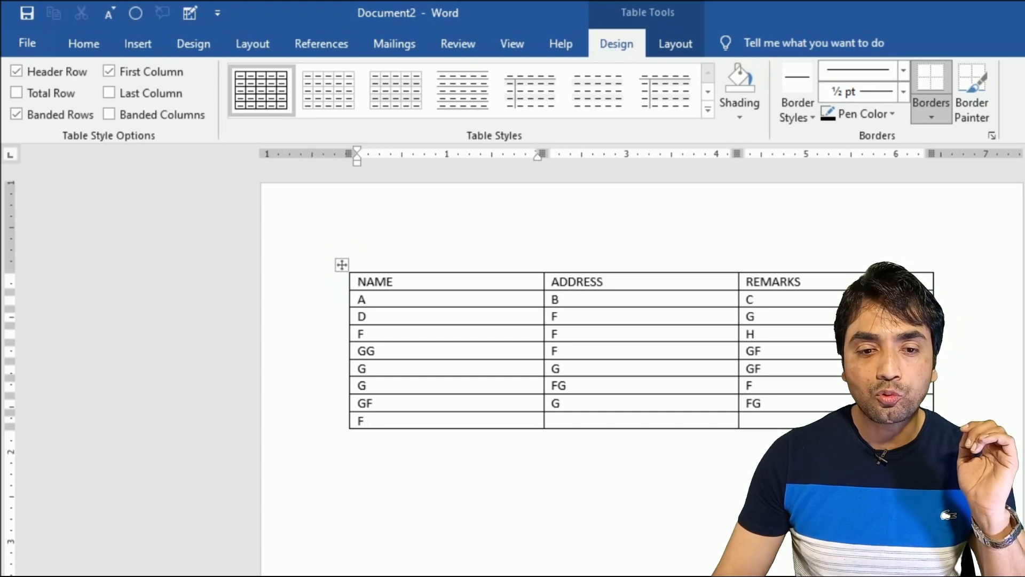
# Apply the blue grid style with coloured header row and first column to the whole table, and replace it with the light blue variant
pyautogui.click(353, 271)
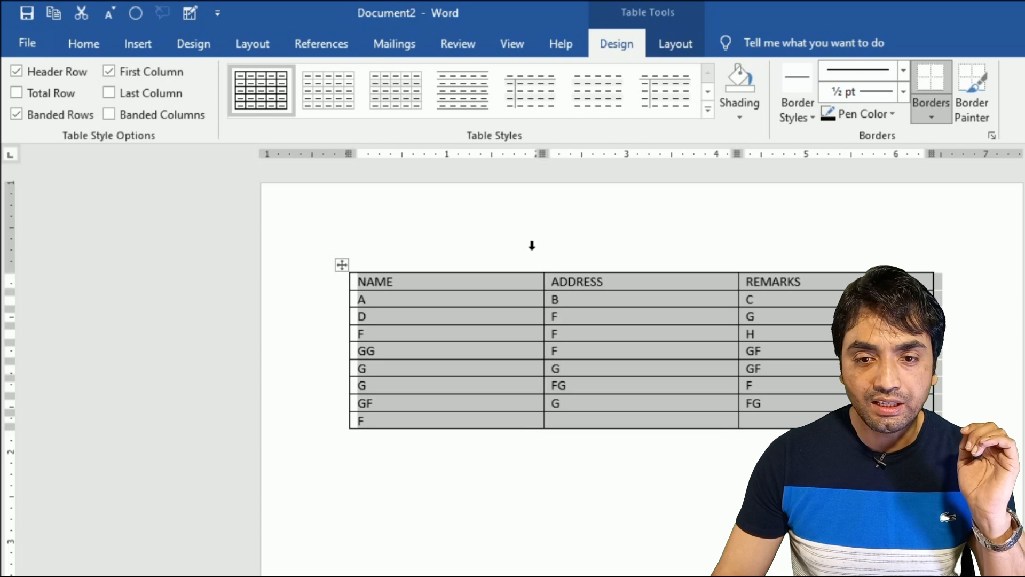
pyautogui.click(708, 110)
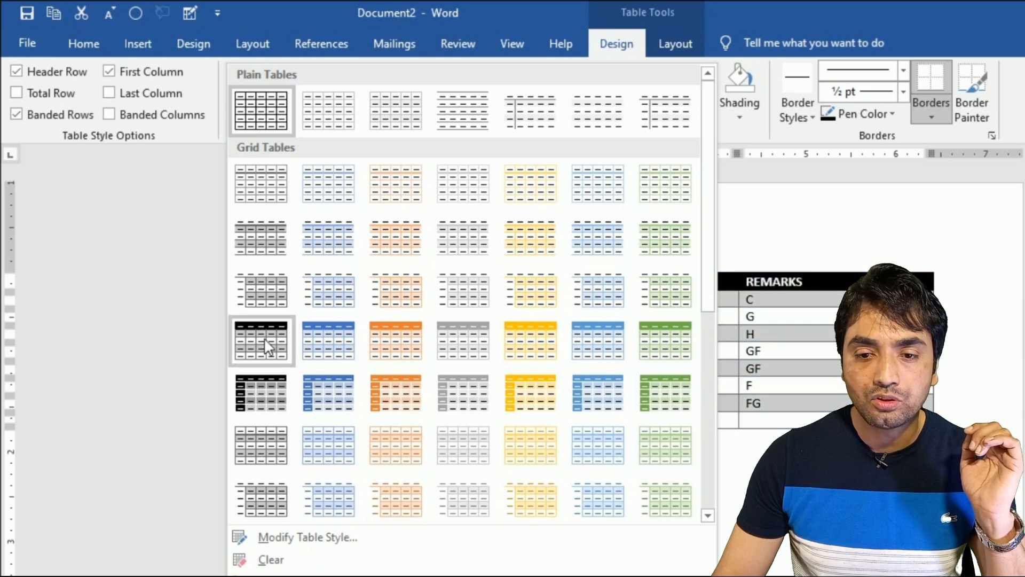
pyautogui.click(324, 392)
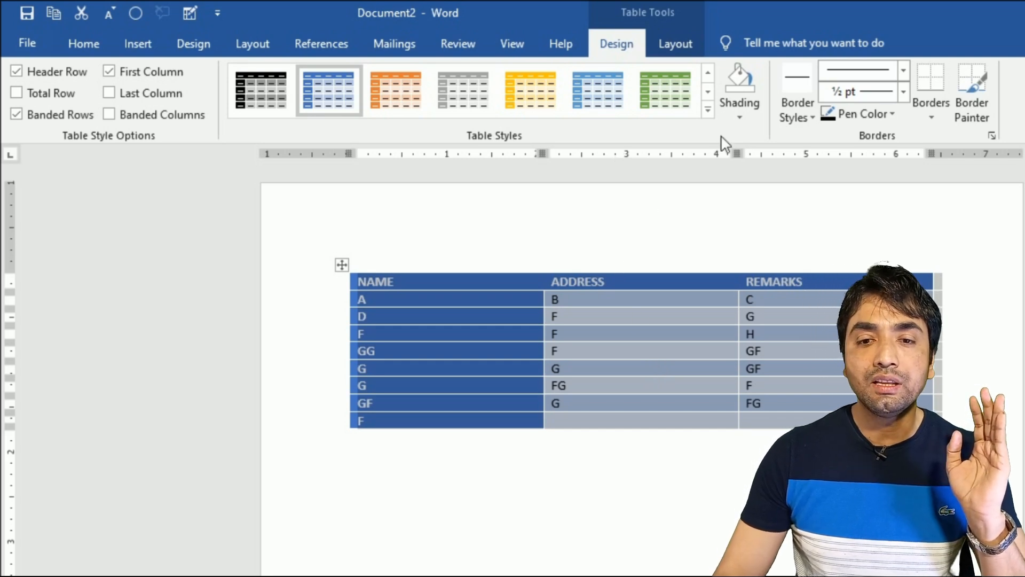
pyautogui.click(708, 109)
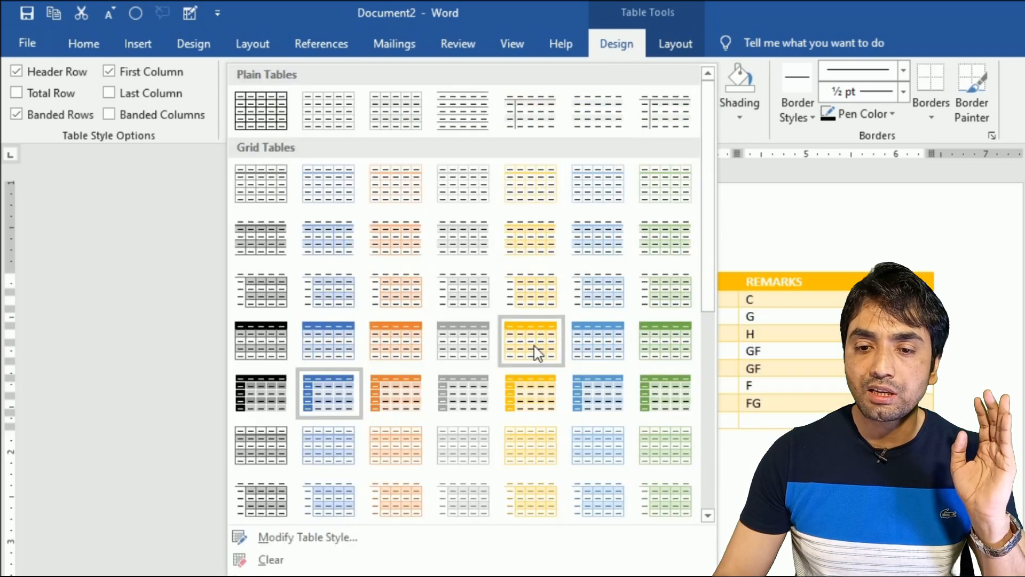
pyautogui.click(576, 383)
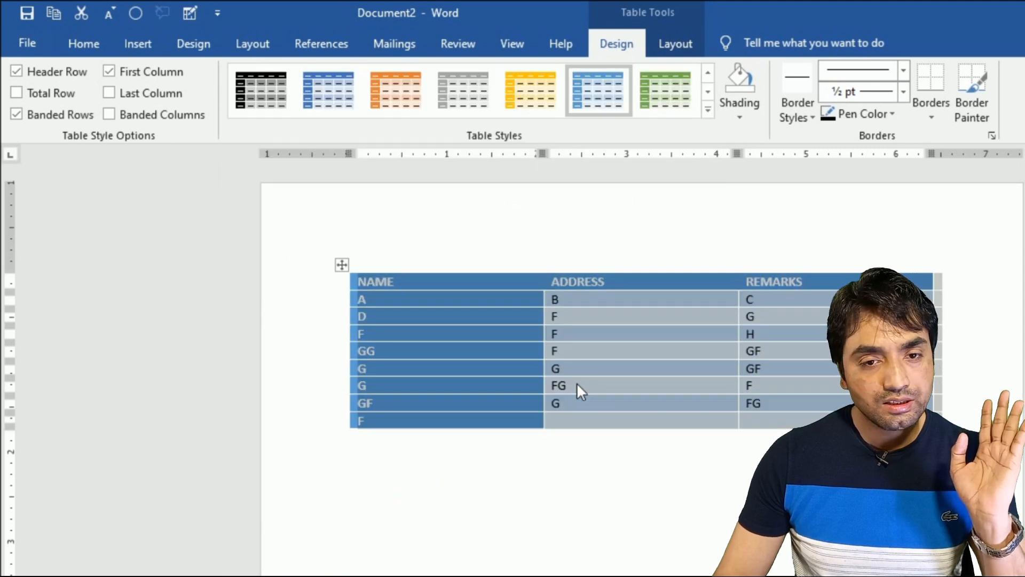
pyautogui.click(582, 381)
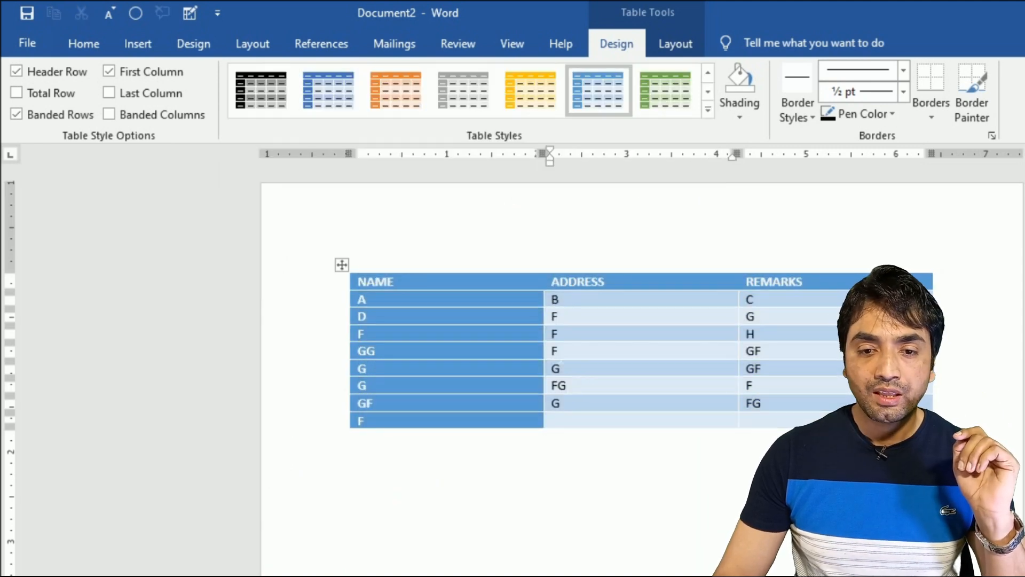
# Switch the table's Header Row formatting off and back on twice to compare its effect
pyautogui.click(29, 71)
pyautogui.click(30, 71)
pyautogui.click(30, 71)
pyautogui.click(30, 71)
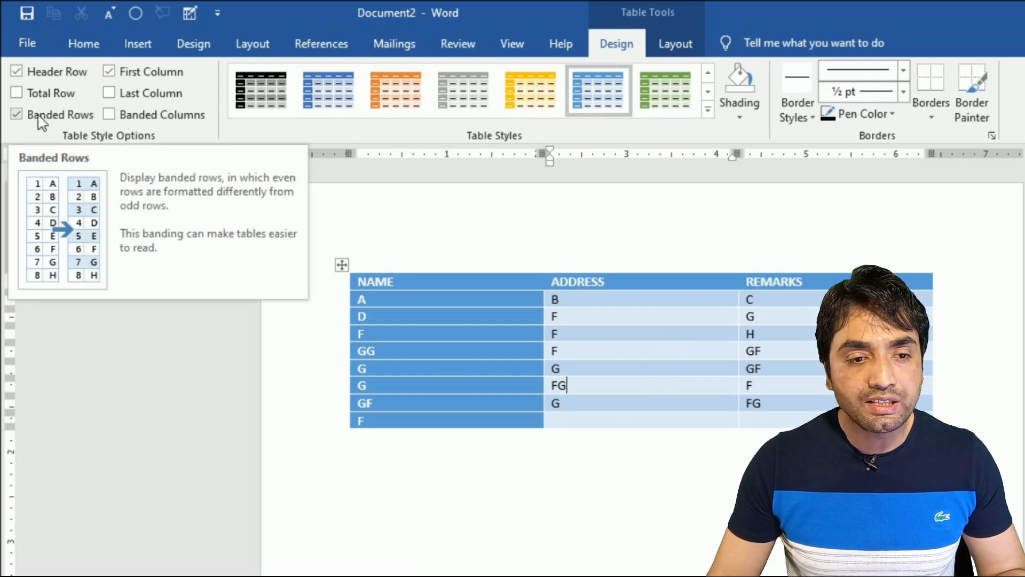
# Toggle the table's Banded Rows formatting several times to compare its effect, and leave it off
pyautogui.click(39, 119)
pyautogui.click(38, 118)
pyautogui.click(39, 118)
pyautogui.click(42, 121)
pyautogui.click(41, 122)
pyautogui.click(42, 122)
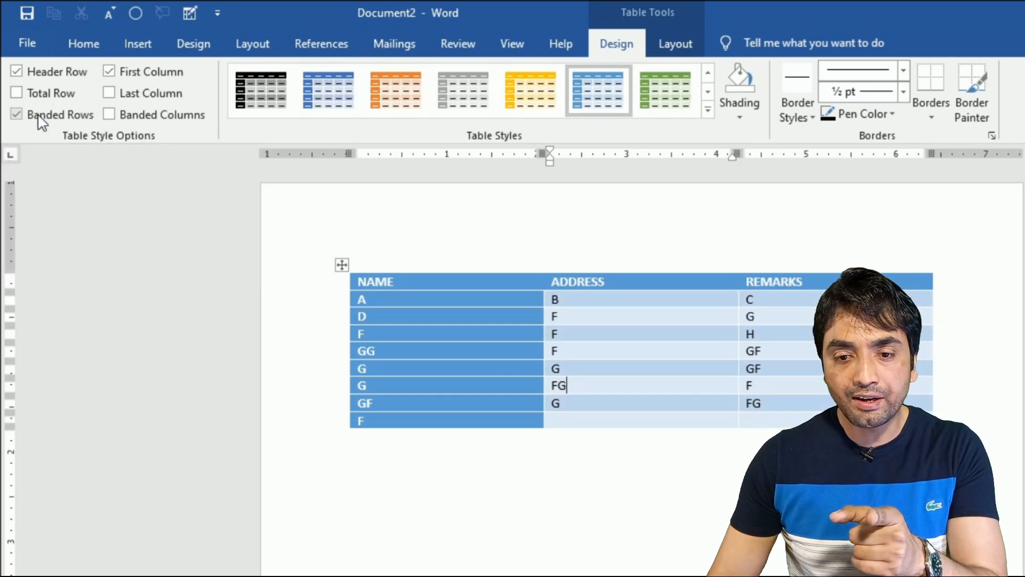
pyautogui.click(41, 122)
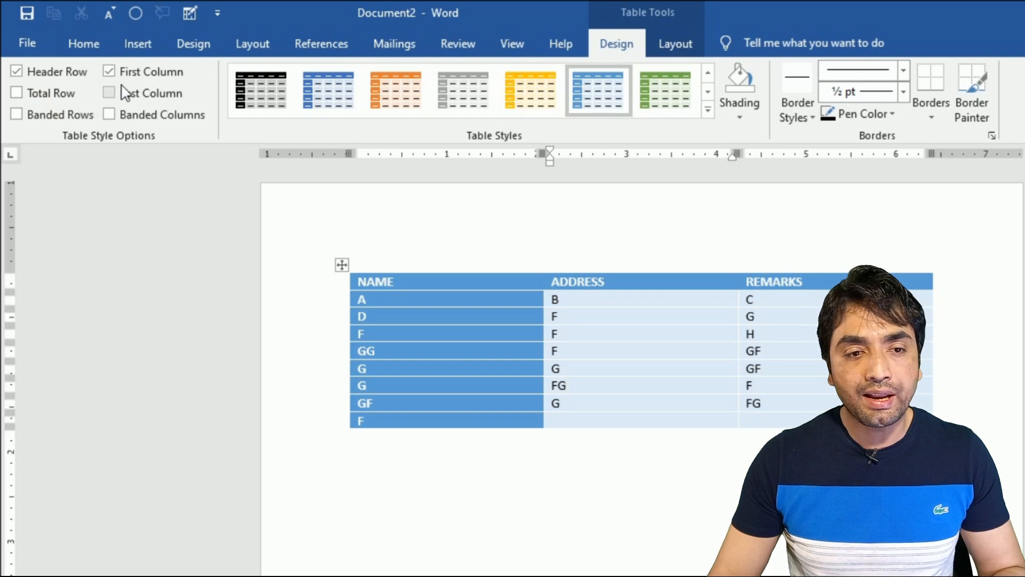
# Toggle the table's Banded Columns formatting several times to compare its effect, and leave it on
pyautogui.click(130, 120)
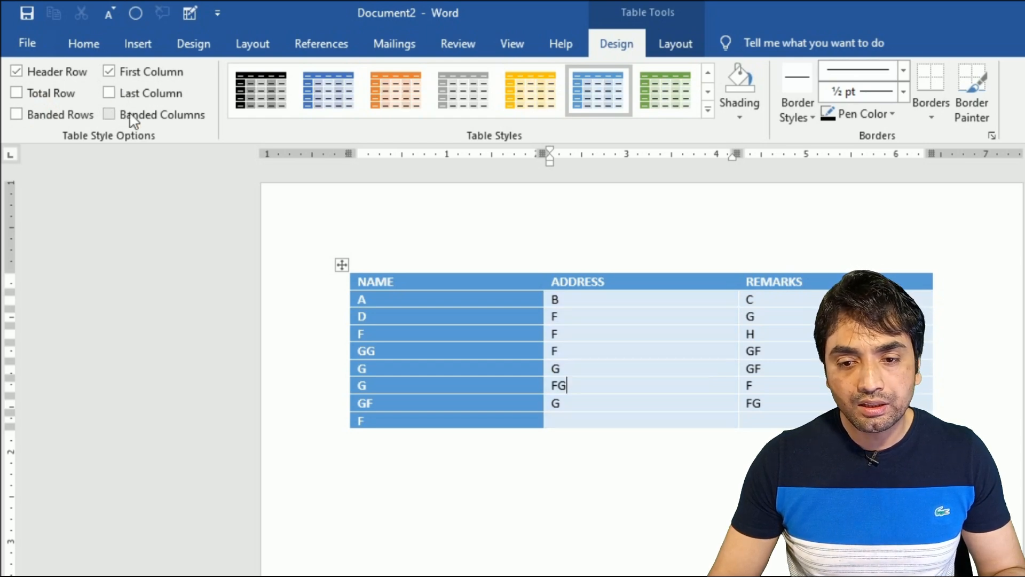
pyautogui.click(133, 120)
pyautogui.click(131, 120)
pyautogui.click(131, 119)
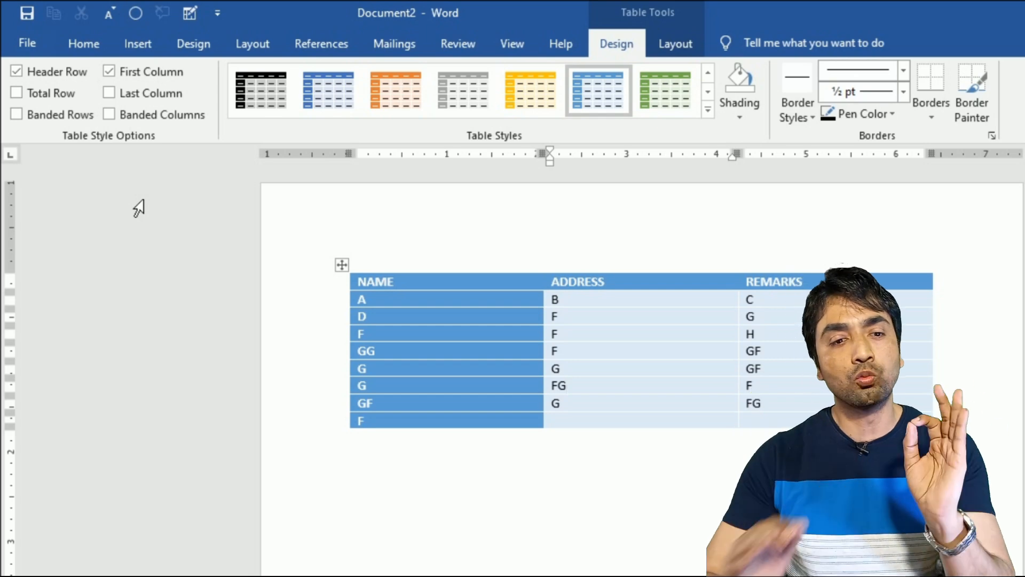
pyautogui.click(109, 114)
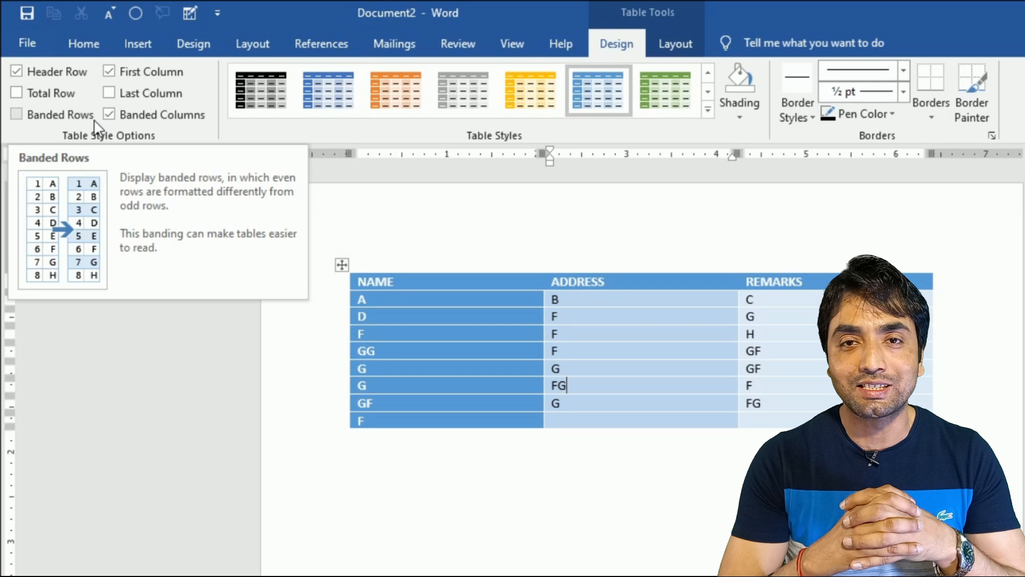
# Return the table to the plain black grid style and select the whole table
pyautogui.click(707, 109)
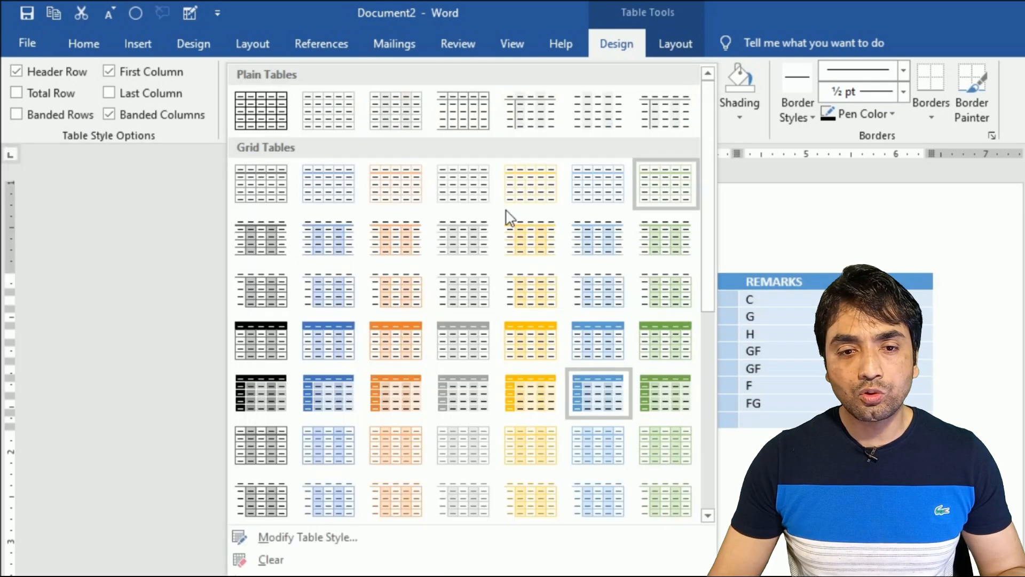
pyautogui.click(267, 107)
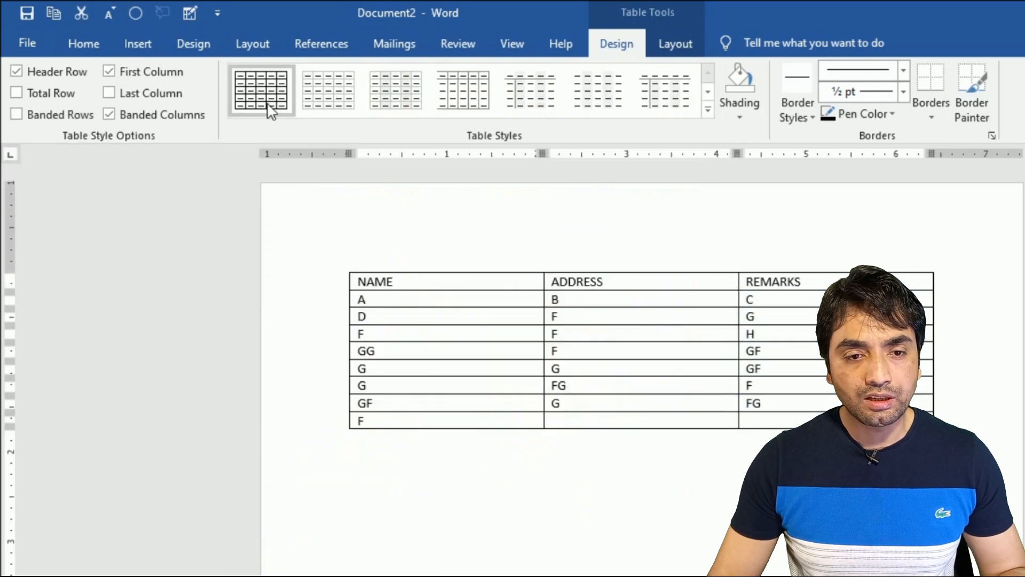
pyautogui.click(342, 265)
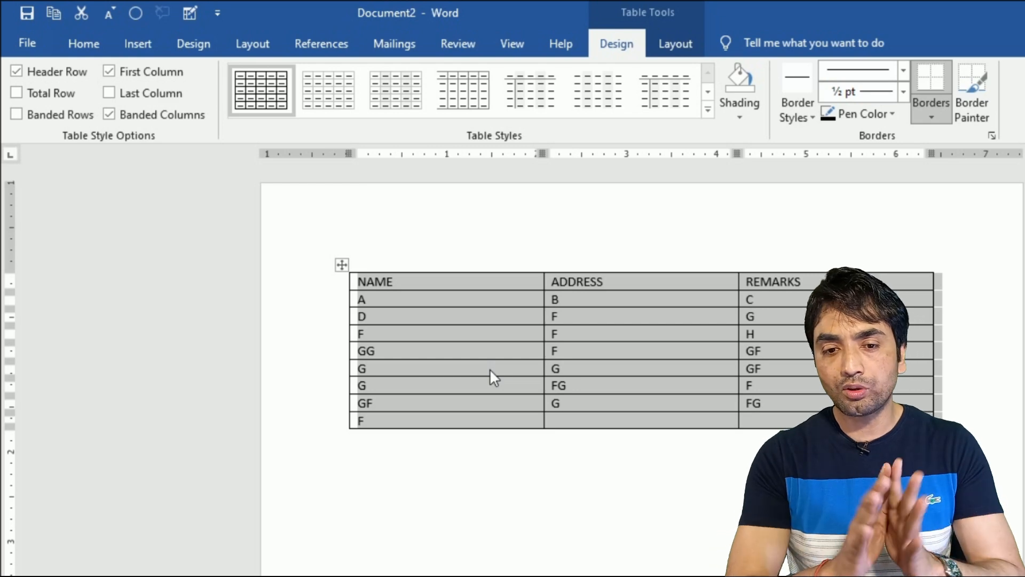
# Shade the header row containing NAME, ADDRESS and REMARKS with a dark blue theme colour
pyautogui.click(371, 297)
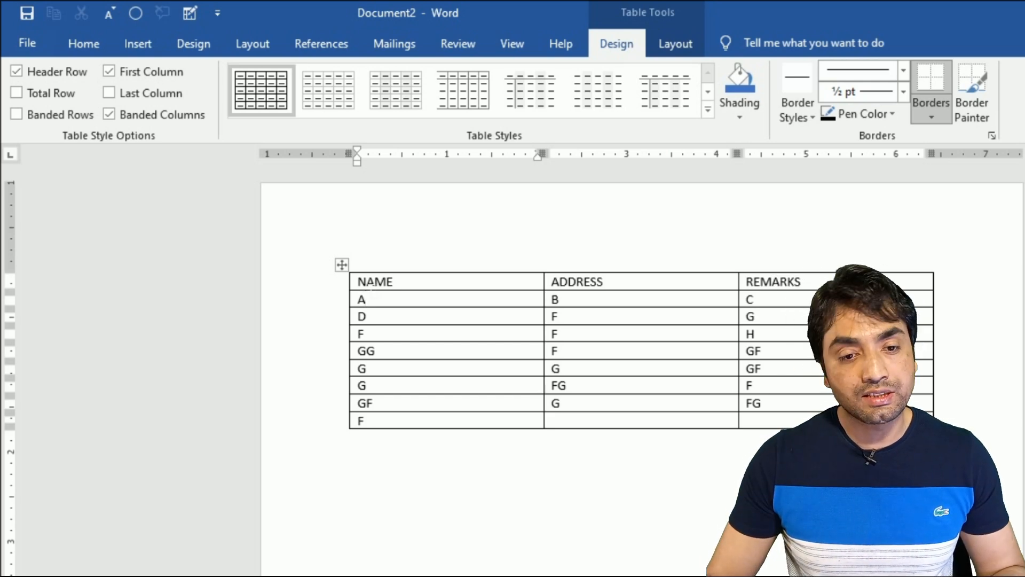
pyautogui.moveTo(366, 289); pyautogui.dragTo(838, 277)
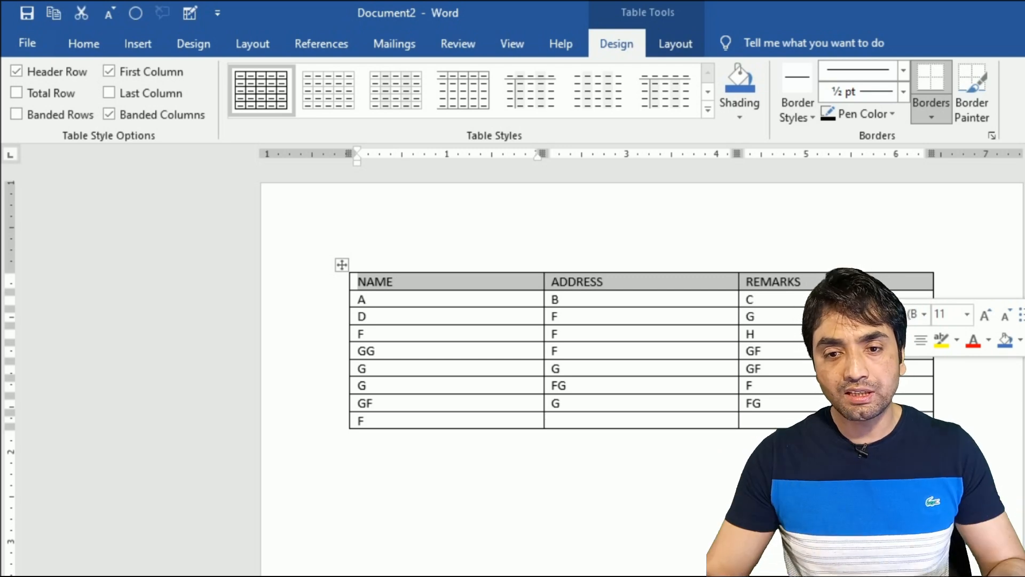
pyautogui.click(744, 121)
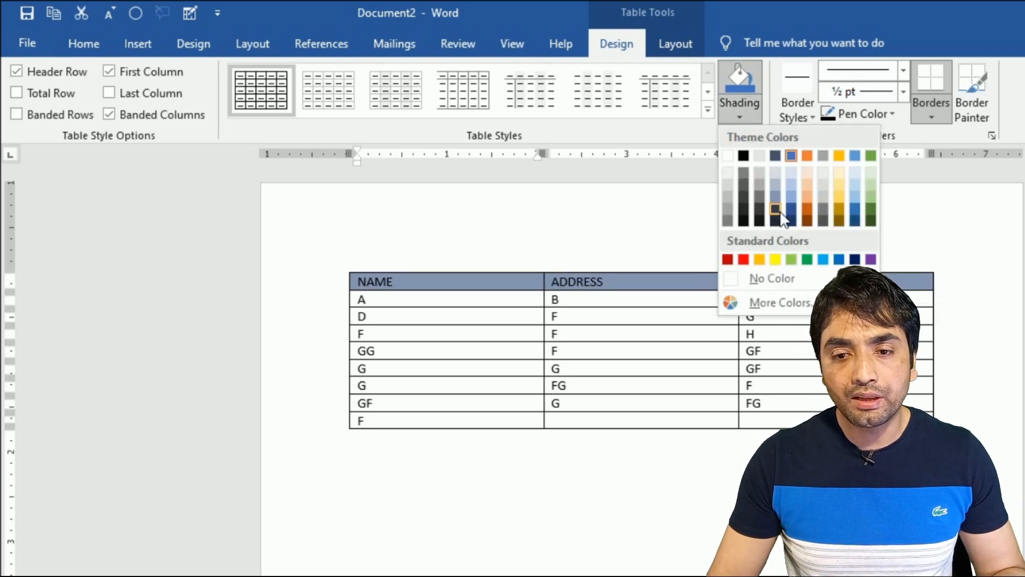
pyautogui.click(792, 220)
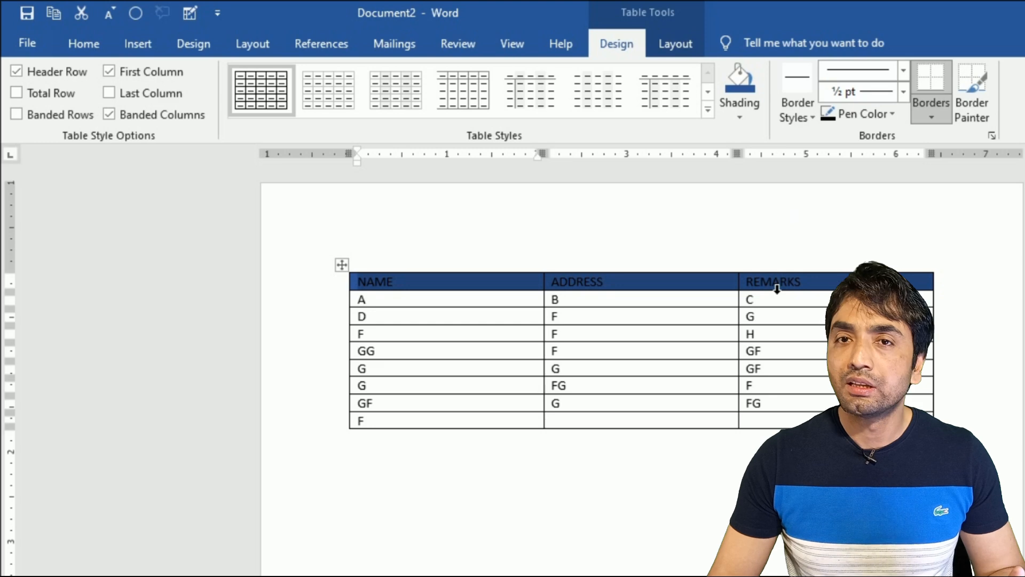
# Shade the NAME column cells below the header row with a grey theme colour
pyautogui.moveTo(361, 299); pyautogui.dragTo(368, 422)
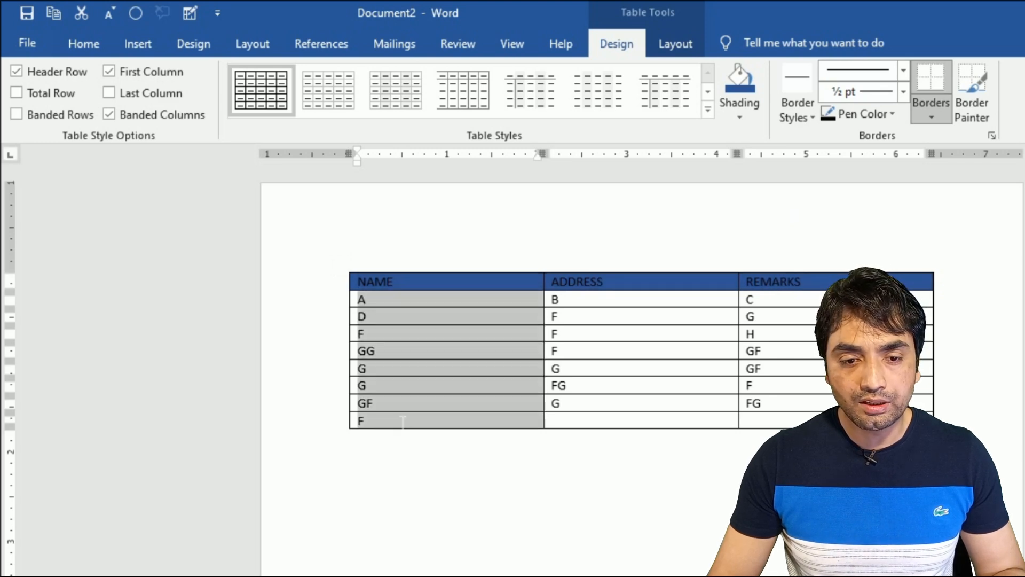
pyautogui.click(744, 119)
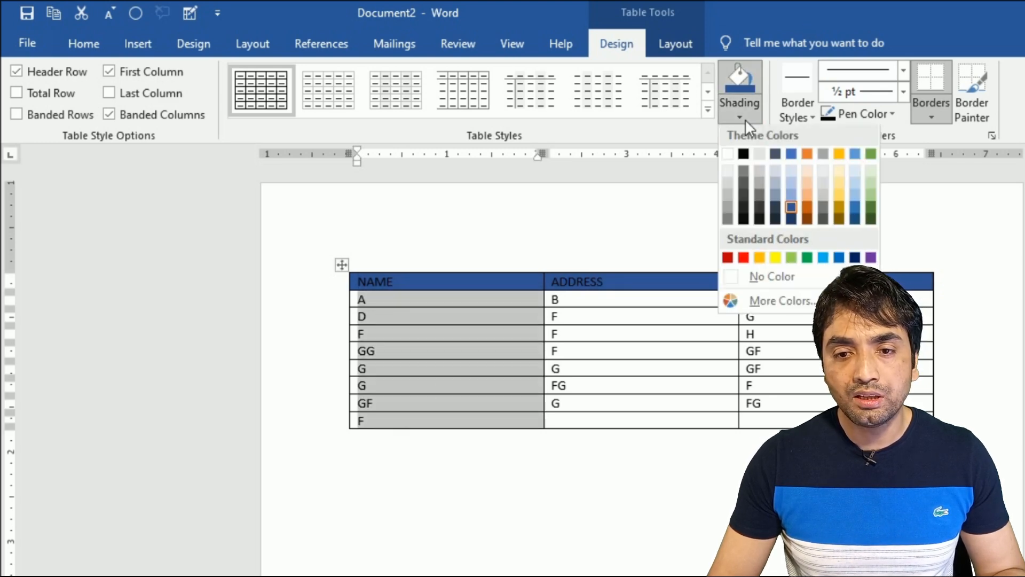
pyautogui.click(823, 209)
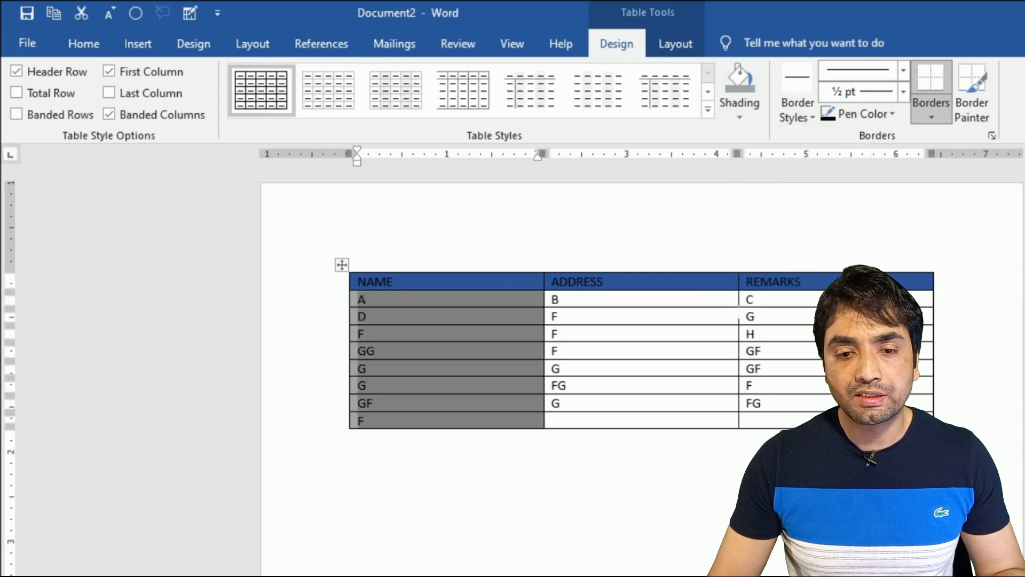
pyautogui.click(668, 370)
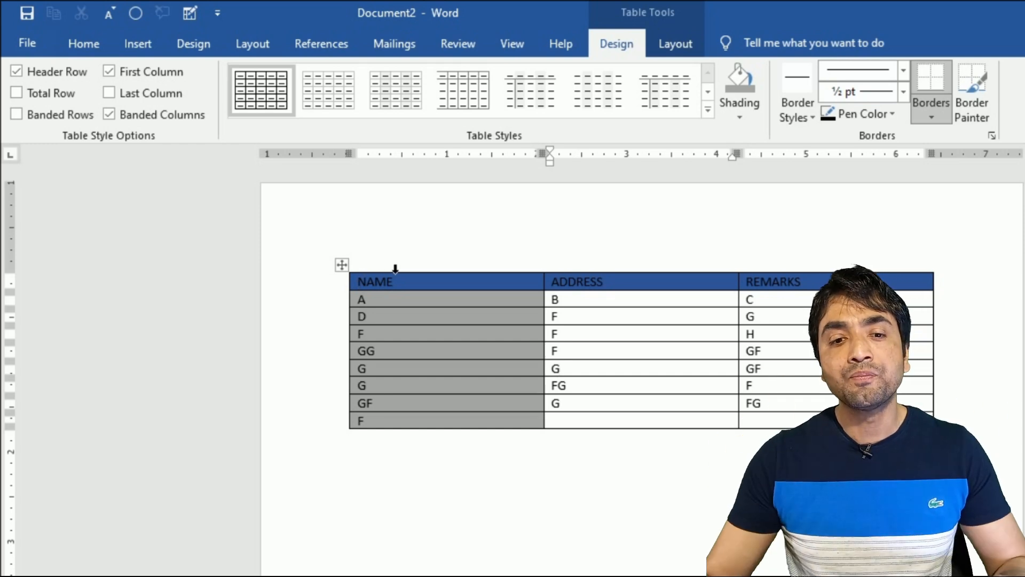
# Paint an orange double-line border style under the first data row and along the top of the ADDRESS header cell
pyautogui.click(342, 264)
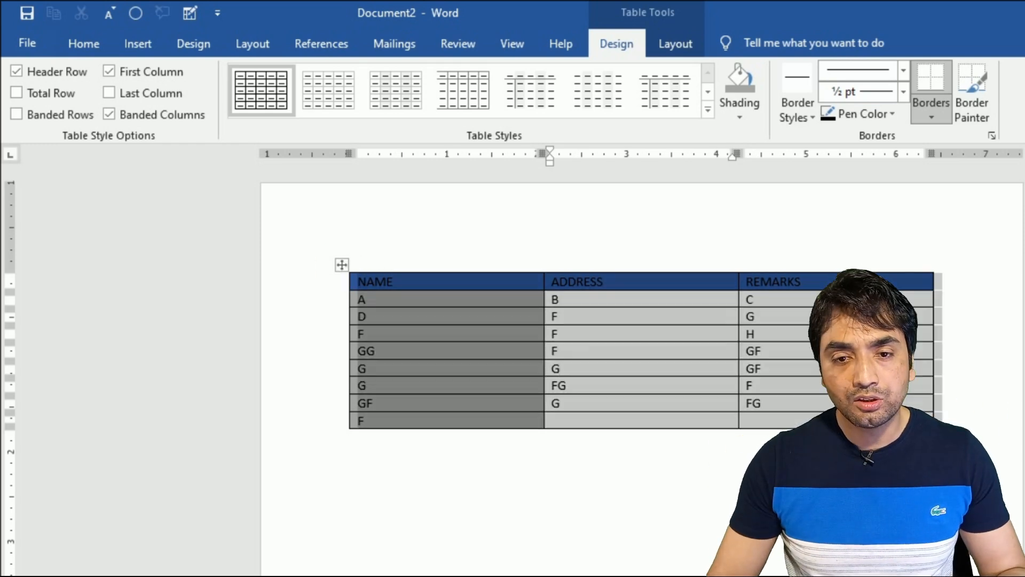
pyautogui.click(813, 118)
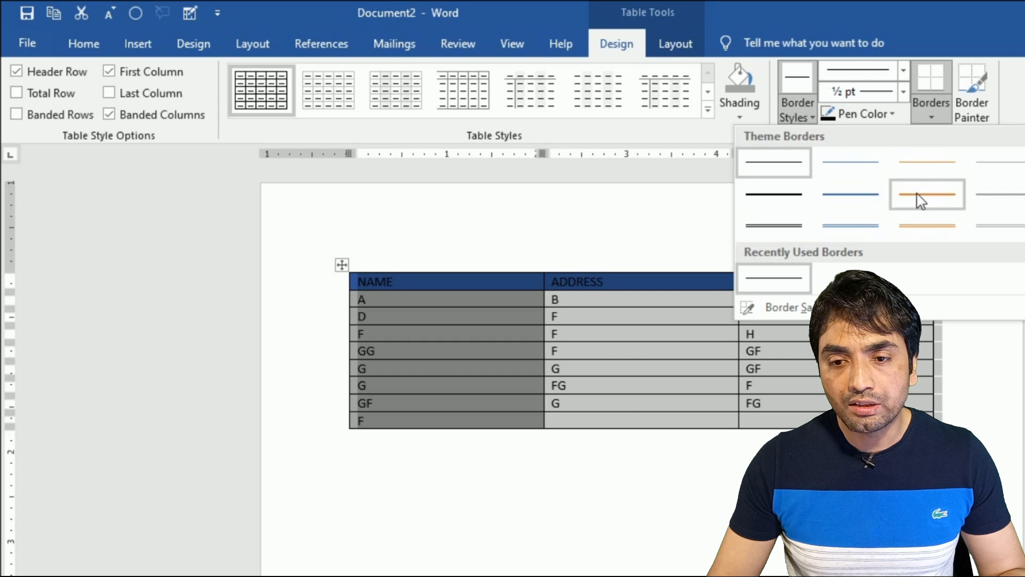
pyautogui.click(928, 224)
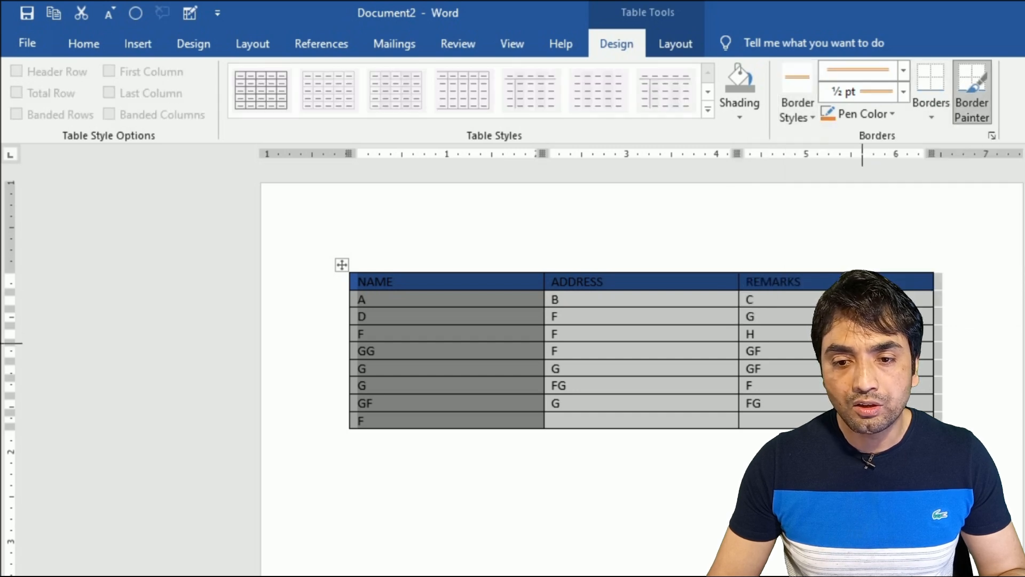
pyautogui.click(751, 308)
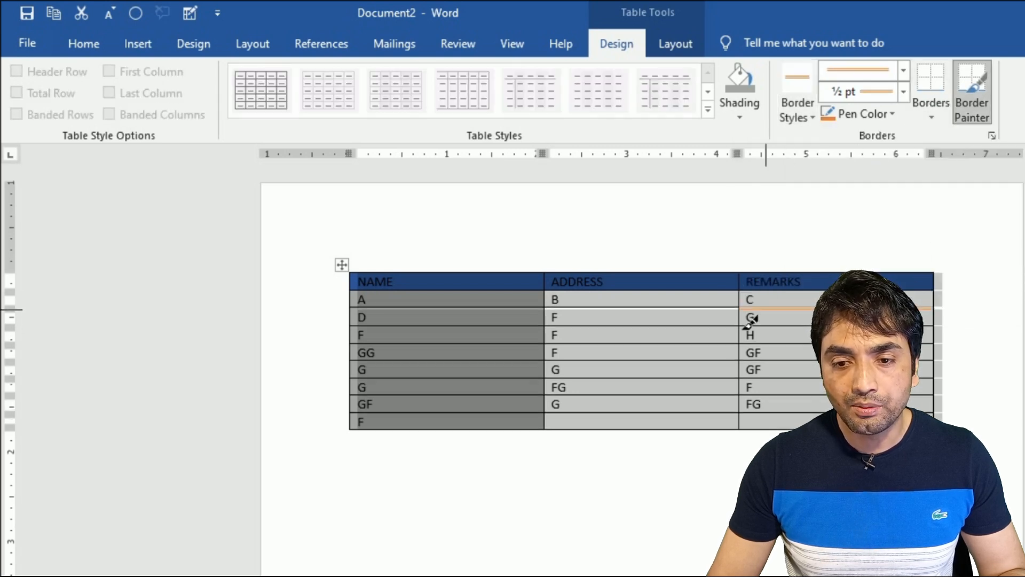
pyautogui.click(604, 310)
pyautogui.click(497, 310)
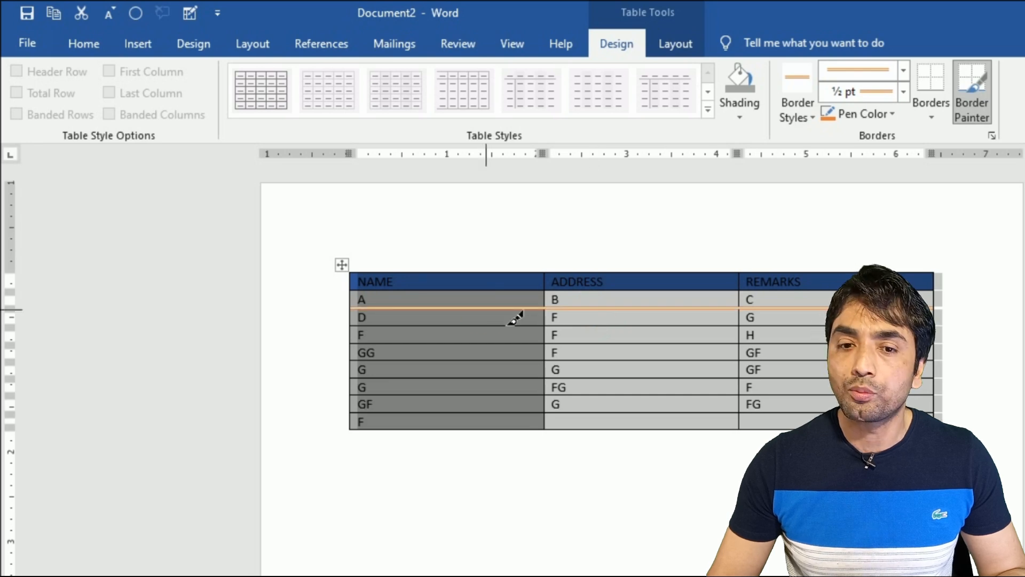
pyautogui.click(595, 275)
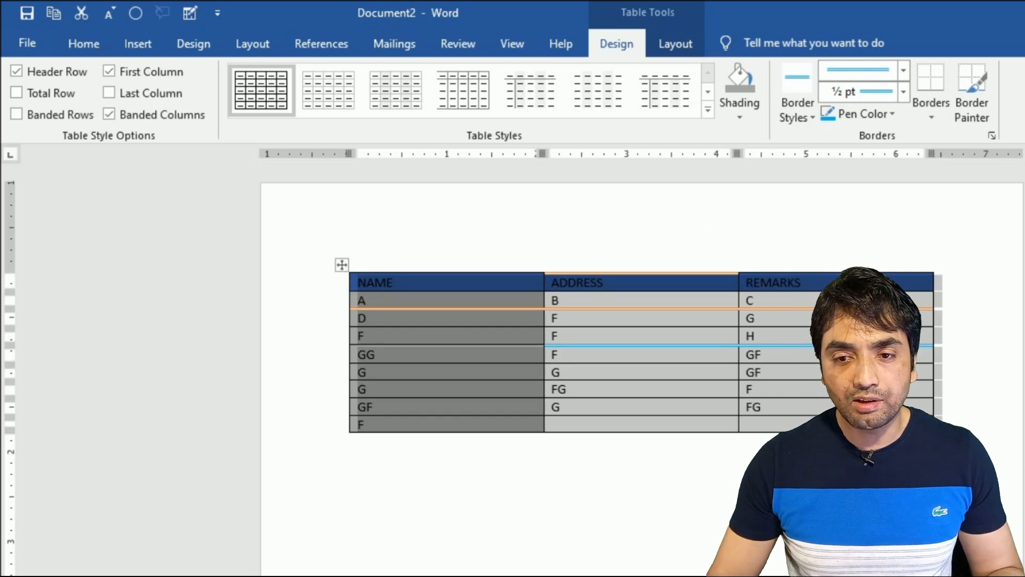
# Apply the light blue double-line, ½ pt style to all borders of the first table
pyautogui.click(929, 119)
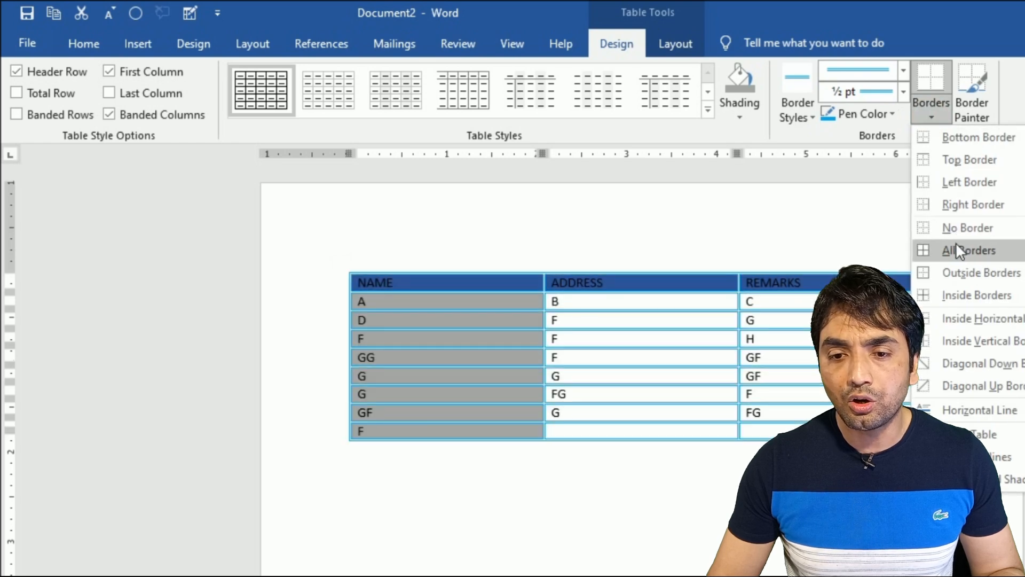
pyautogui.click(957, 247)
pyautogui.click(774, 361)
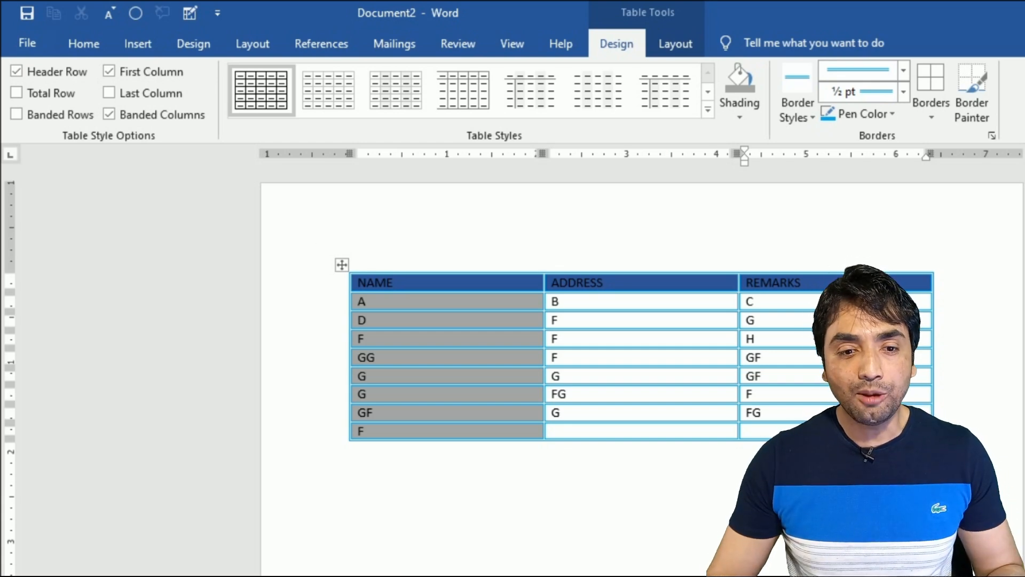
pyautogui.click(340, 265)
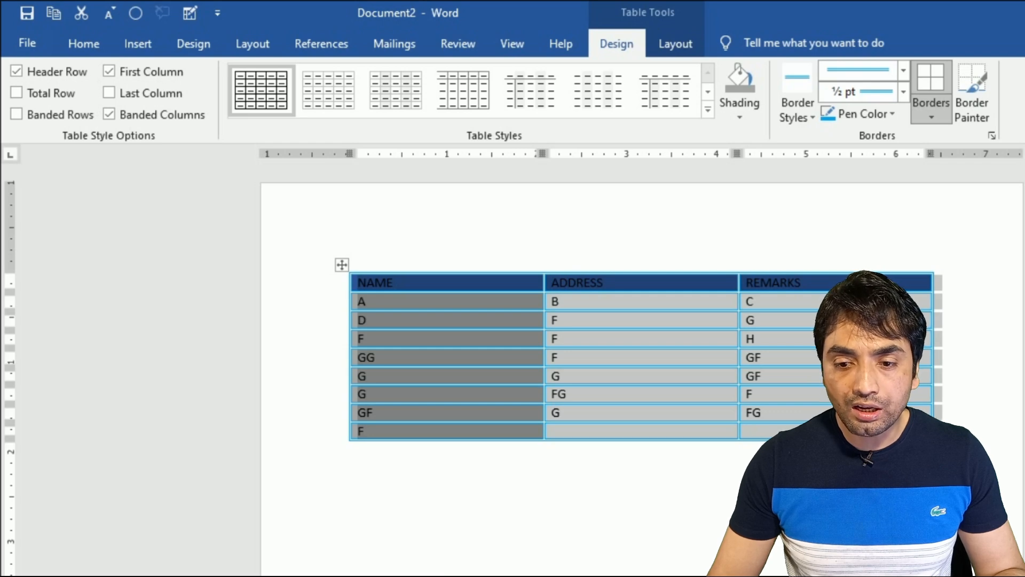
# Insert a blank table with three columns and three rows below the first table
pyautogui.click(350, 450)
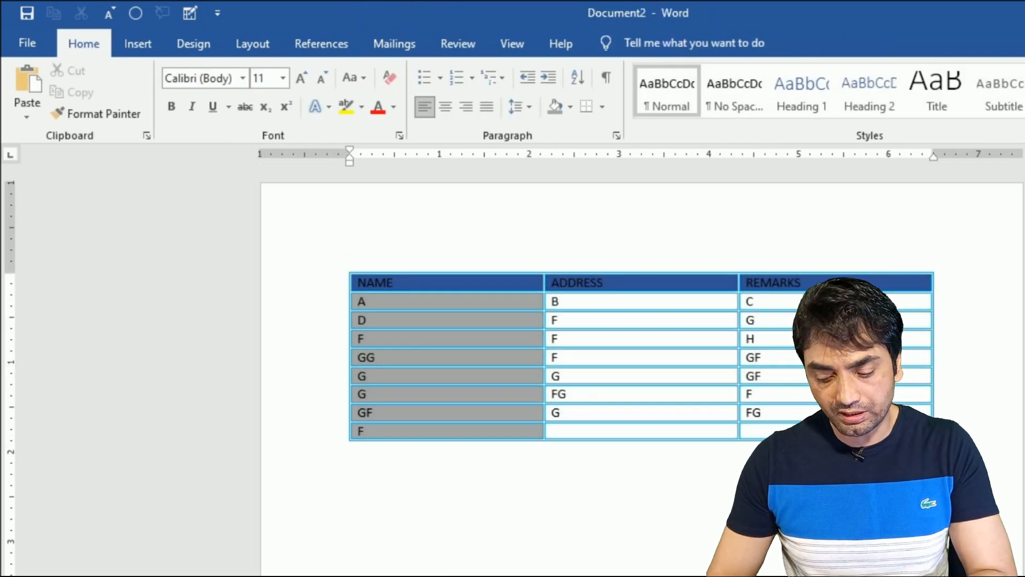
pyautogui.click(140, 41)
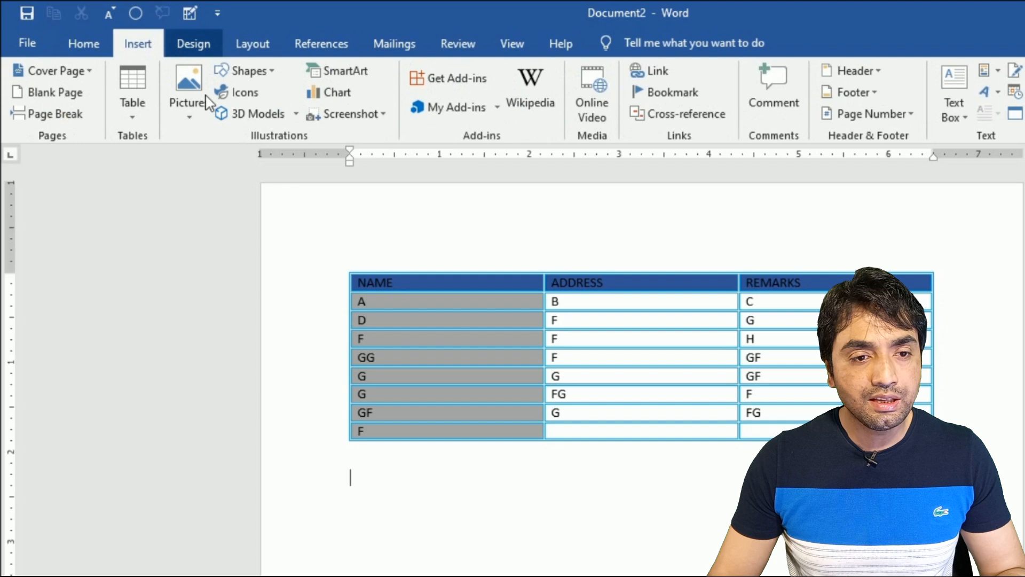
pyautogui.click(132, 109)
pyautogui.click(166, 196)
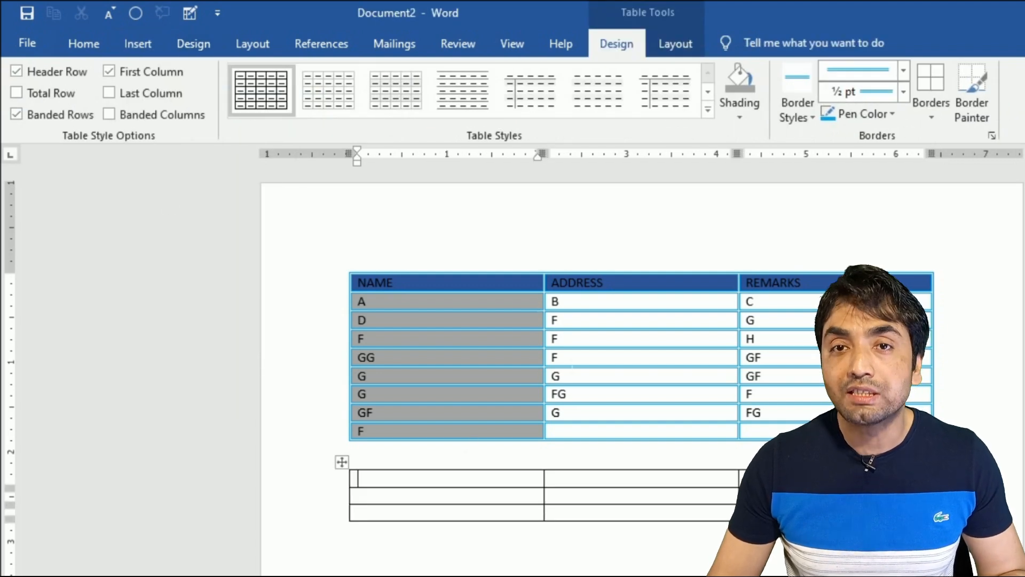
# Paint light blue double-line borders above and below the new table's first cell and below its second cell
pyautogui.click(732, 326)
pyautogui.click(973, 115)
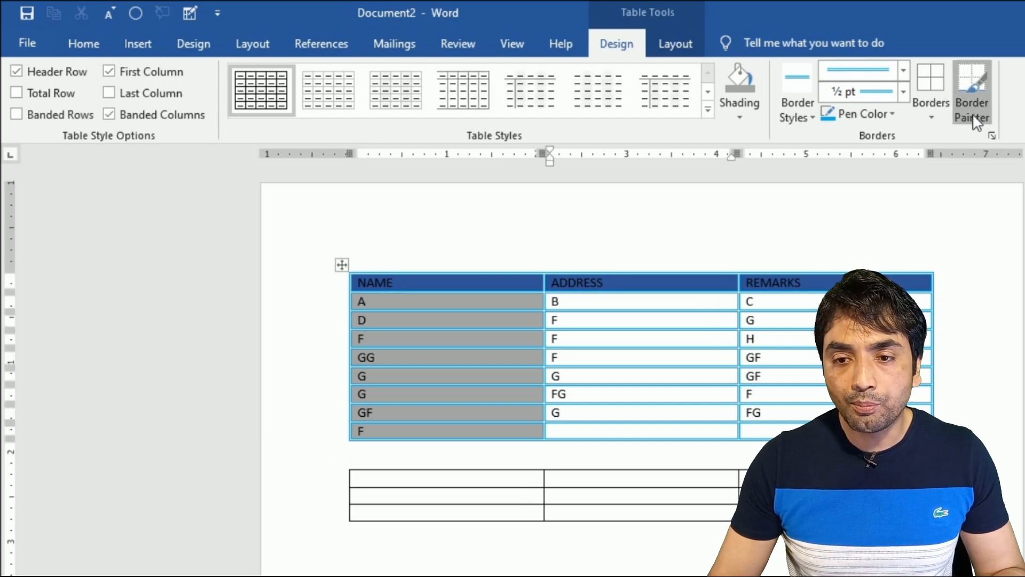
pyautogui.click(464, 491)
pyautogui.click(472, 496)
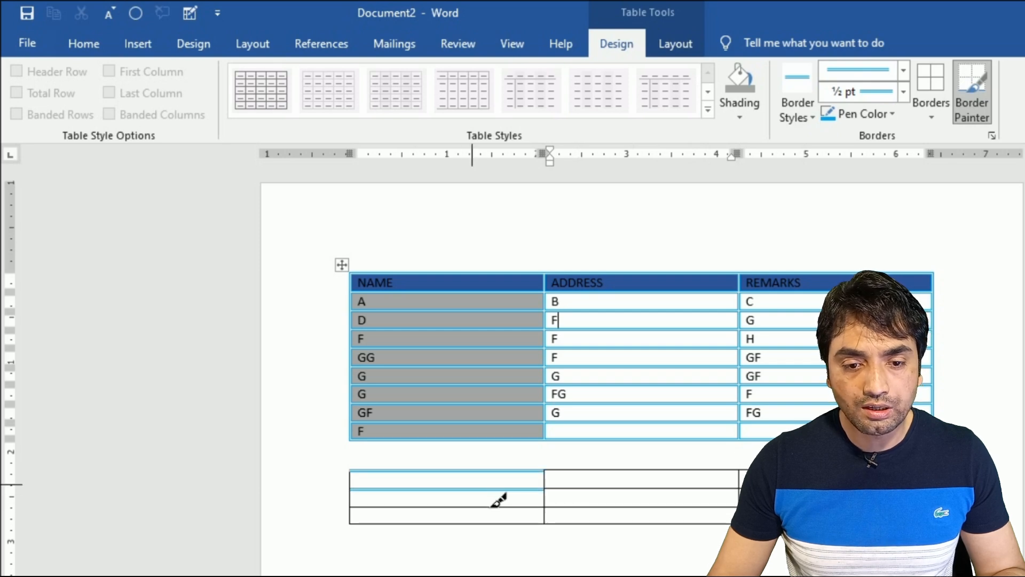
pyautogui.click(595, 498)
pyautogui.press('Escape')
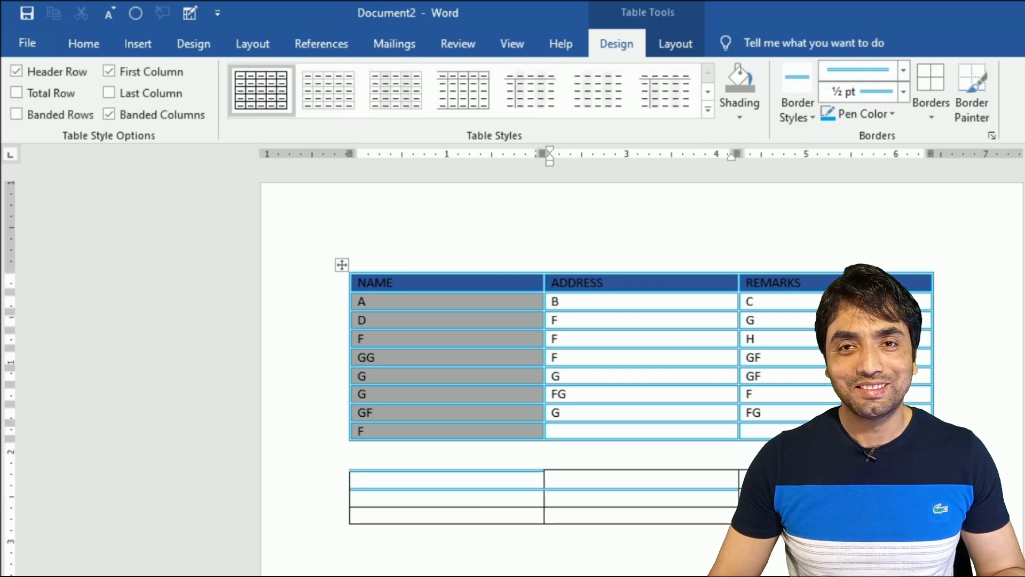
# Apply the light blue double-line style to all borders of the second table
pyautogui.click(358, 498)
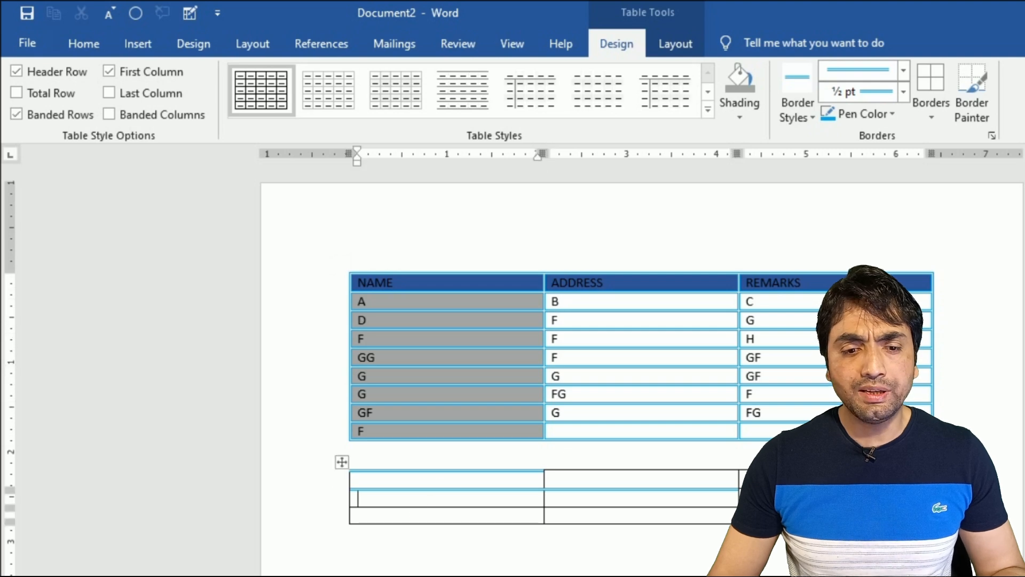
pyautogui.click(342, 462)
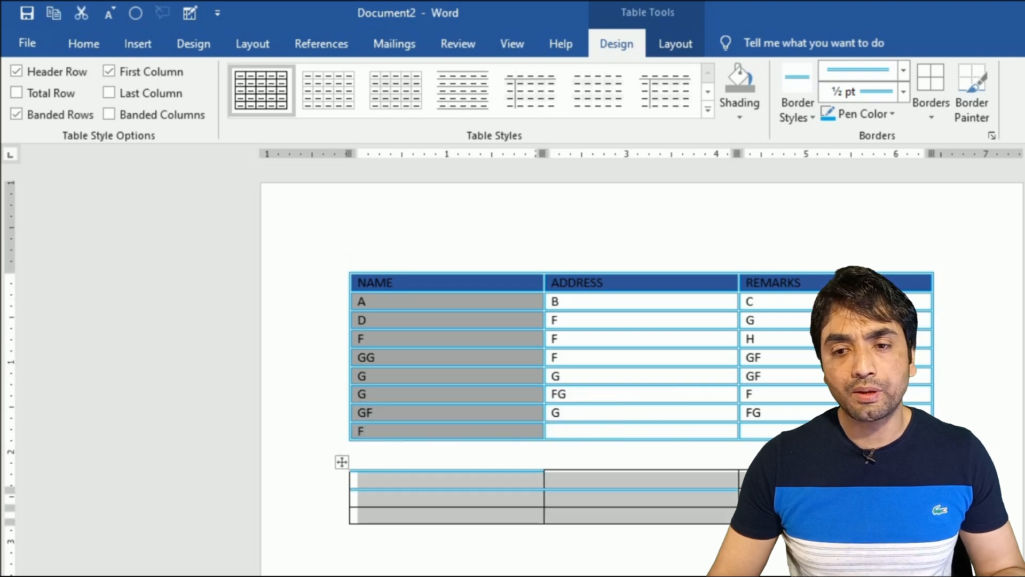
pyautogui.click(933, 111)
pyautogui.click(973, 255)
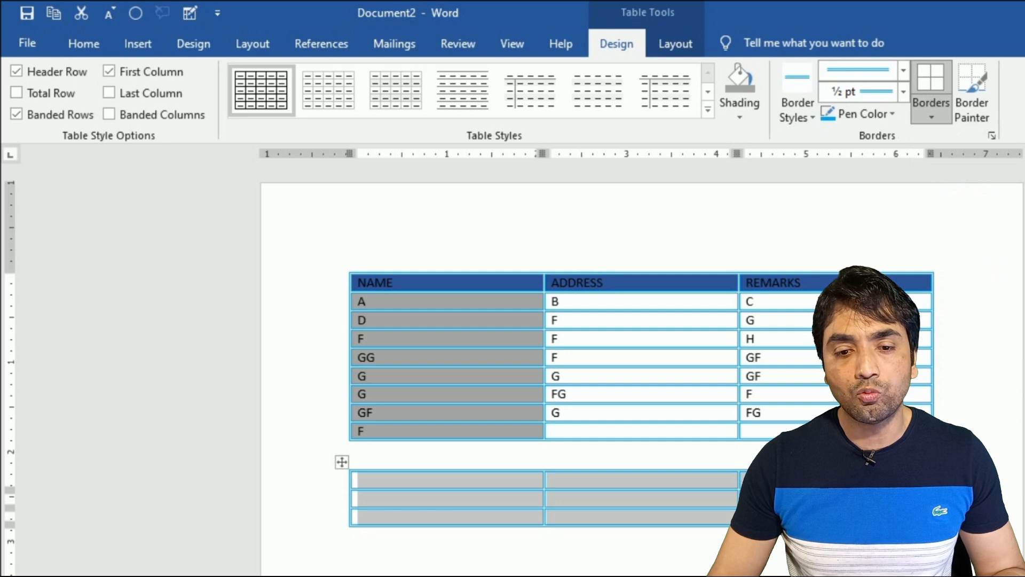
pyautogui.click(655, 569)
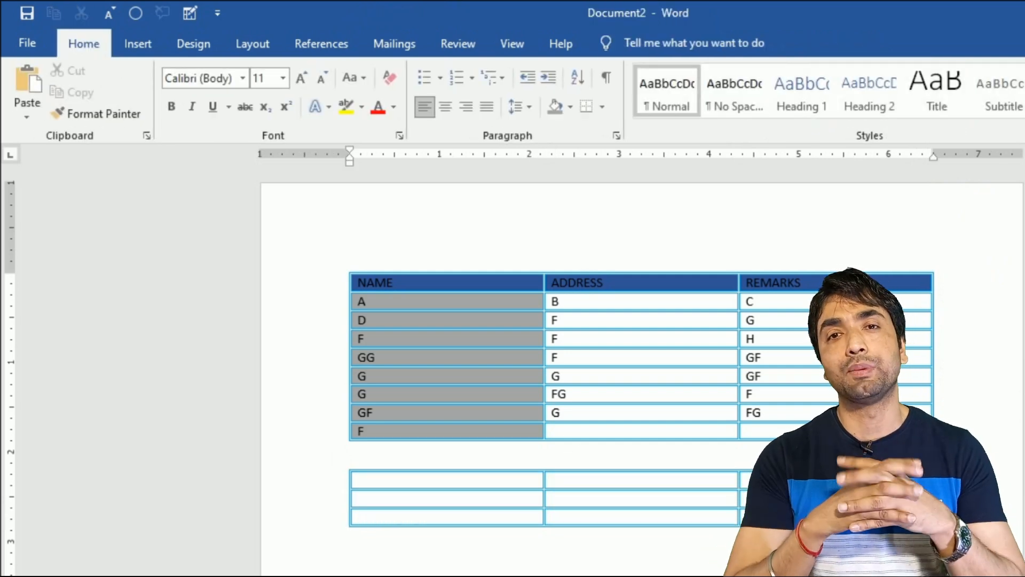
# Open the table layout tools for the first table with the cursor in its ADDRESS column
pyautogui.click(647, 325)
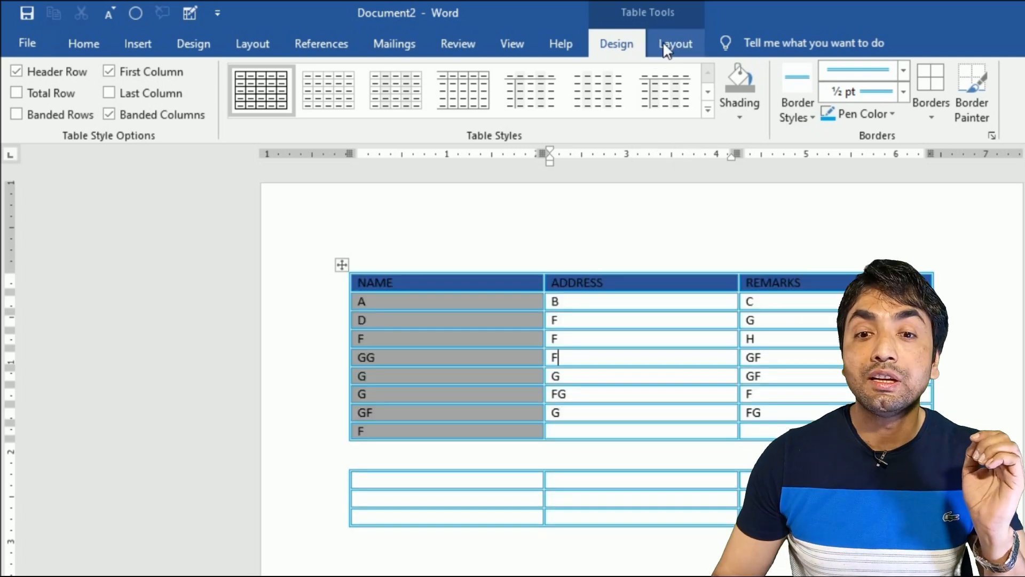
pyautogui.click(665, 41)
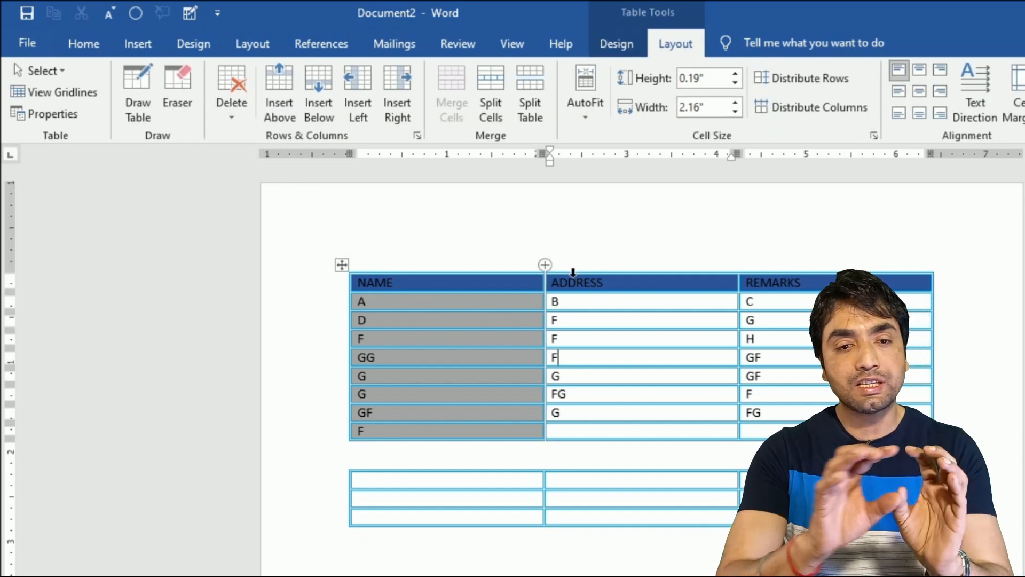